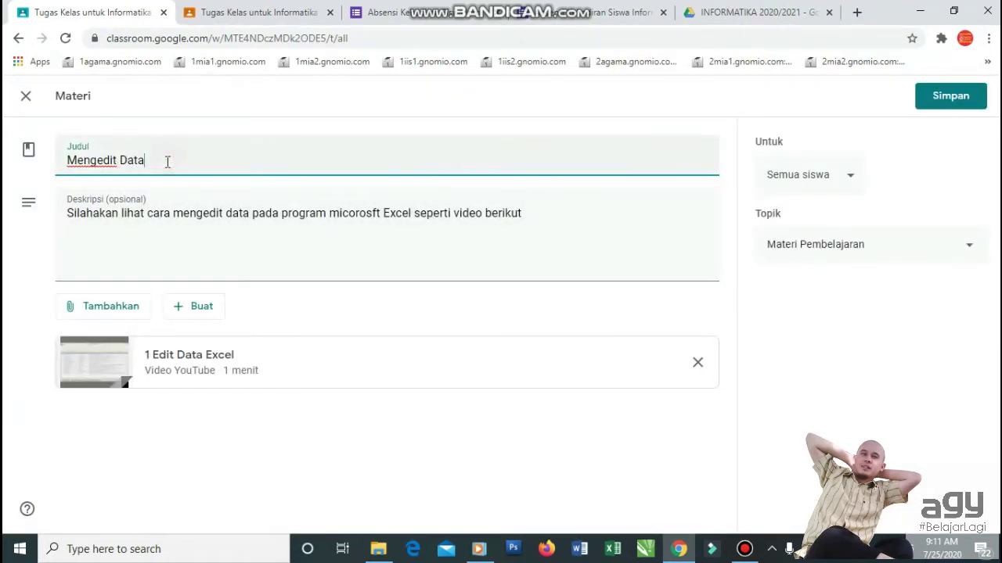
# Complete the material's title so it reads "Mengedit Data di Microsoft Excel"
pyautogui.write('di Mico')
pyautogui.press('BackSpace')
pyautogui.write('rosoft')
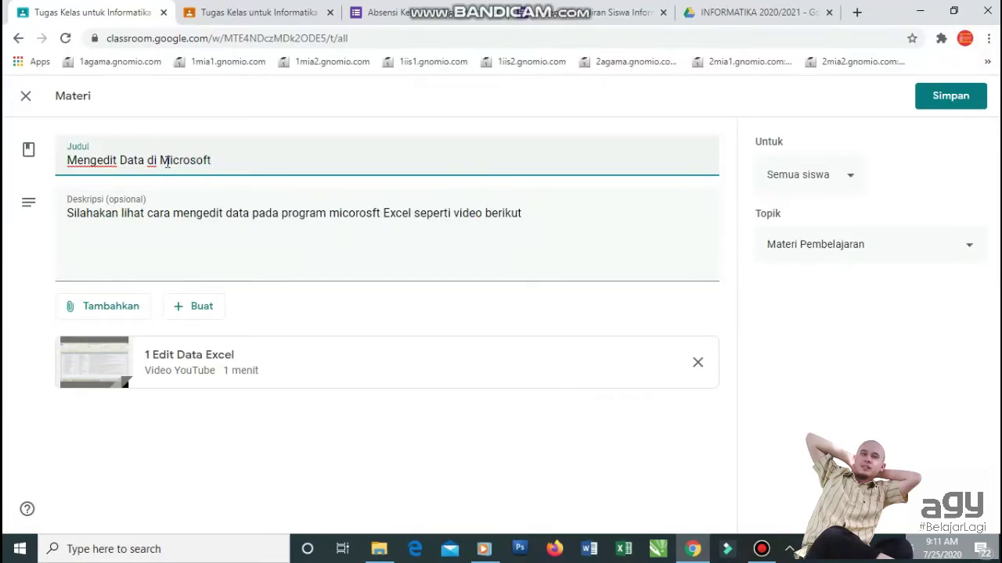
pyautogui.write(' Excel')
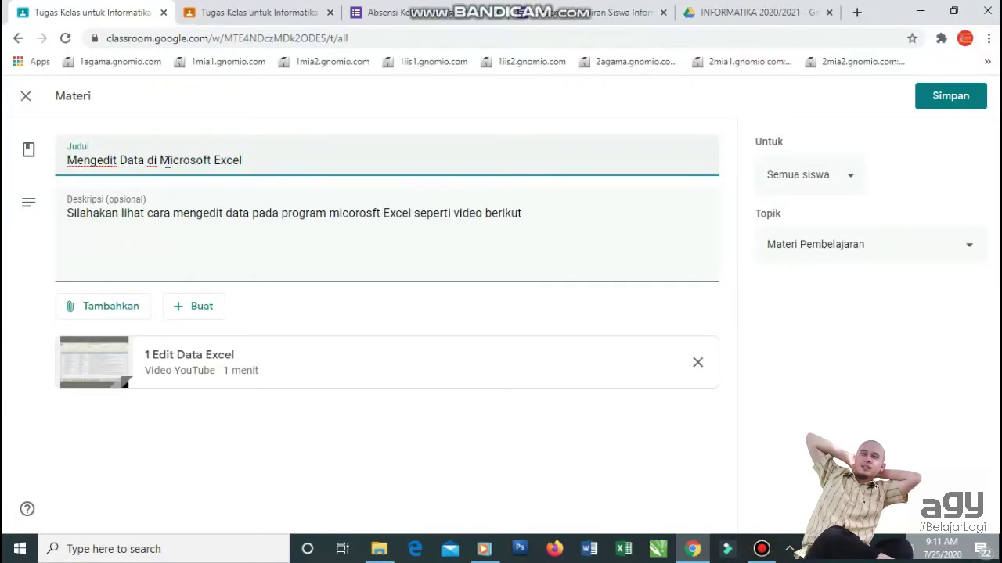
# Correct the spelling in the material's description to "Silahkan" and "Microsoft"
pyautogui.click(93, 213)
pyautogui.press('BackSpace')
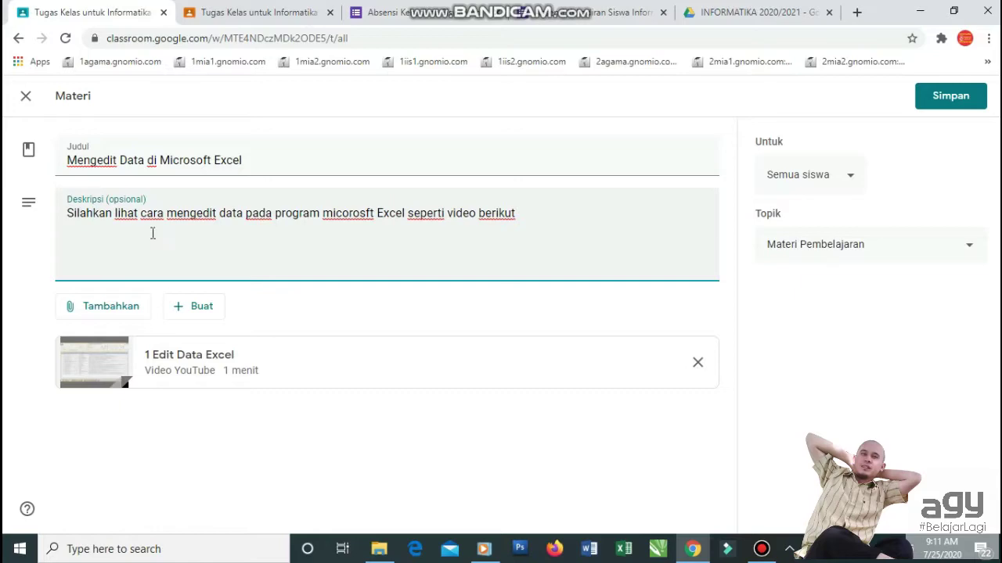
pyautogui.click(323, 216)
pyautogui.press('BackSpace')
pyautogui.write('M')
pyautogui.press('BackSpace')
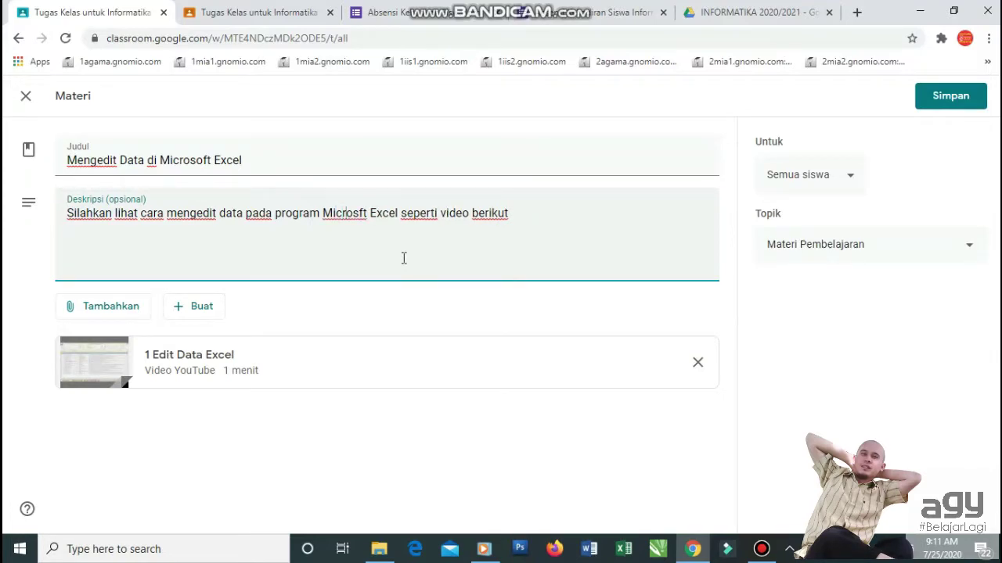
pyautogui.write('o')
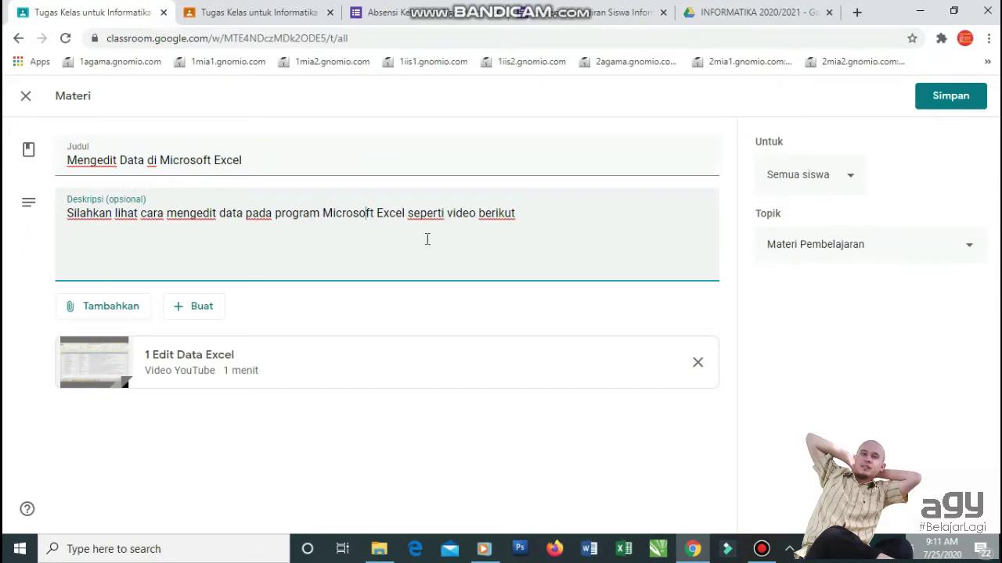
# Add "ini" to the end of the description and save the edited material
pyautogui.click(520, 211)
pyautogui.write('ini')
pyautogui.click(939, 95)
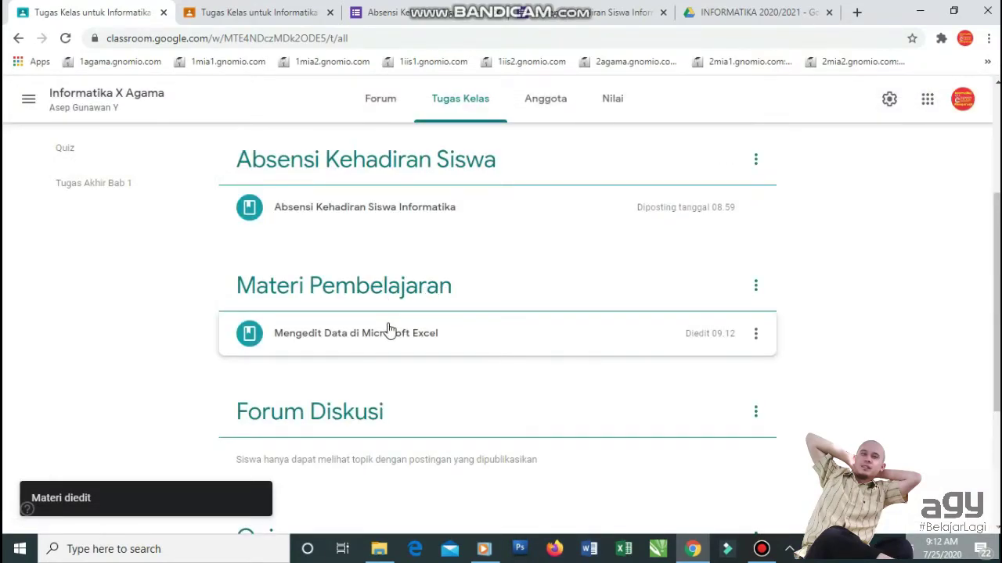
# Review the posts under every classwork topic, from Perangkat Pembelajaran to Tugas Akhir Bab 1, and the complete list of all topics
pyautogui.scroll(-1, 389, 329)
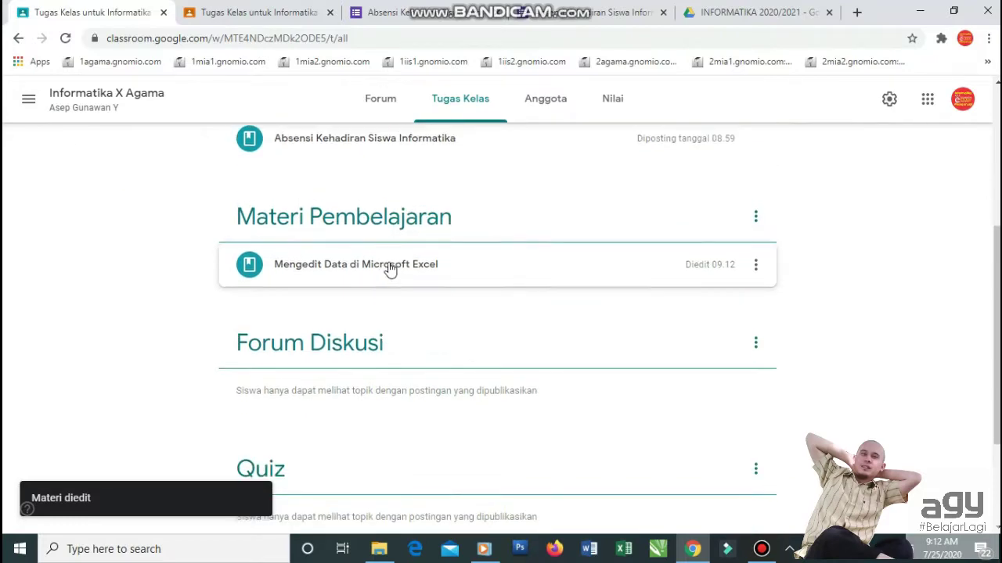
pyautogui.scroll(1, 388, 268)
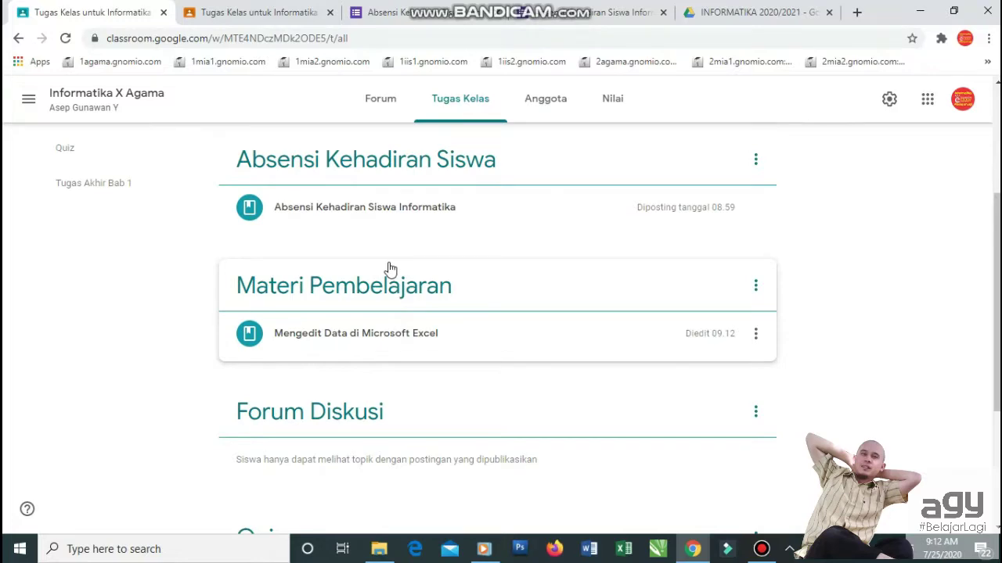
pyautogui.scroll(1, 389, 268)
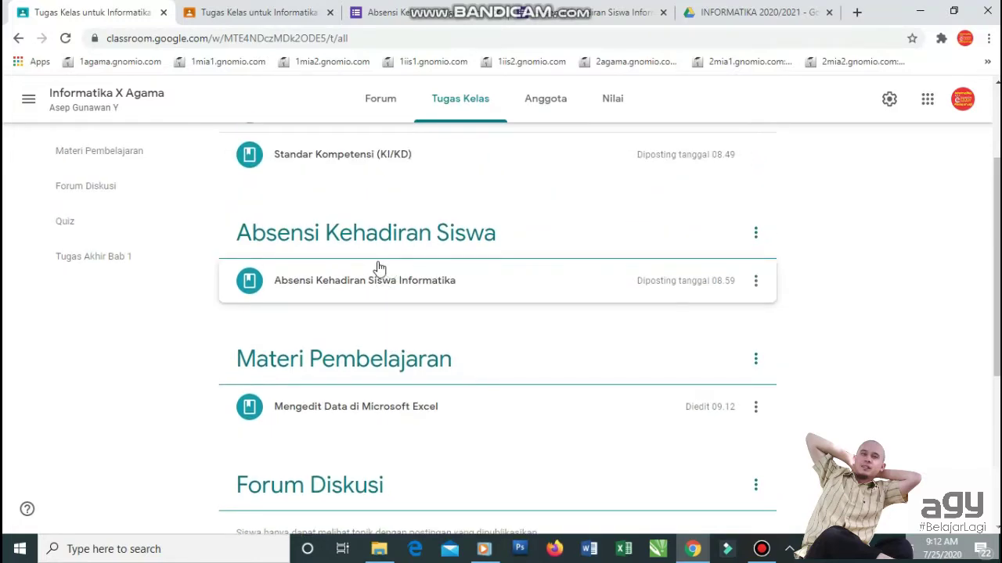
pyautogui.scroll(2, 345, 335)
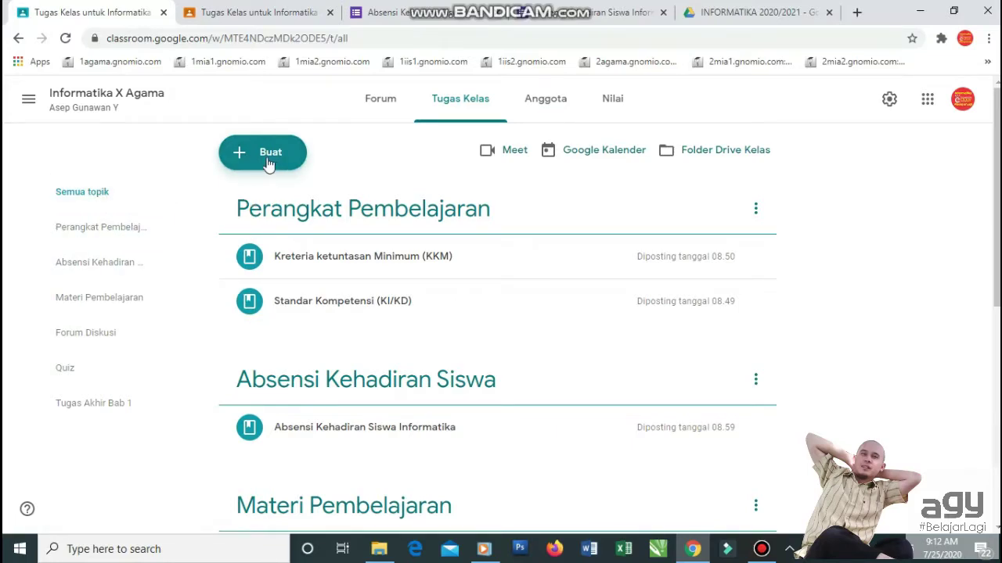
pyautogui.click(86, 229)
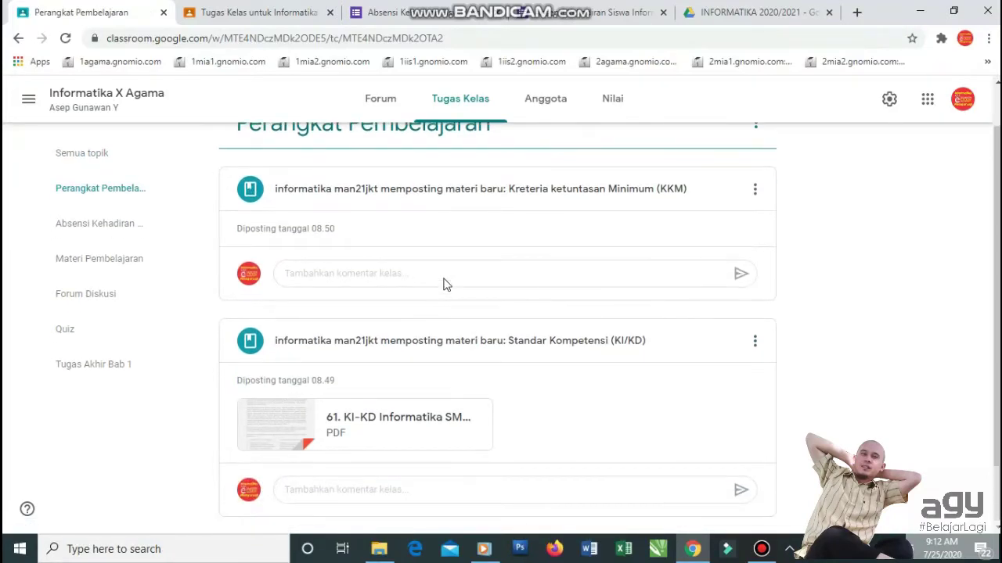
pyautogui.click(98, 221)
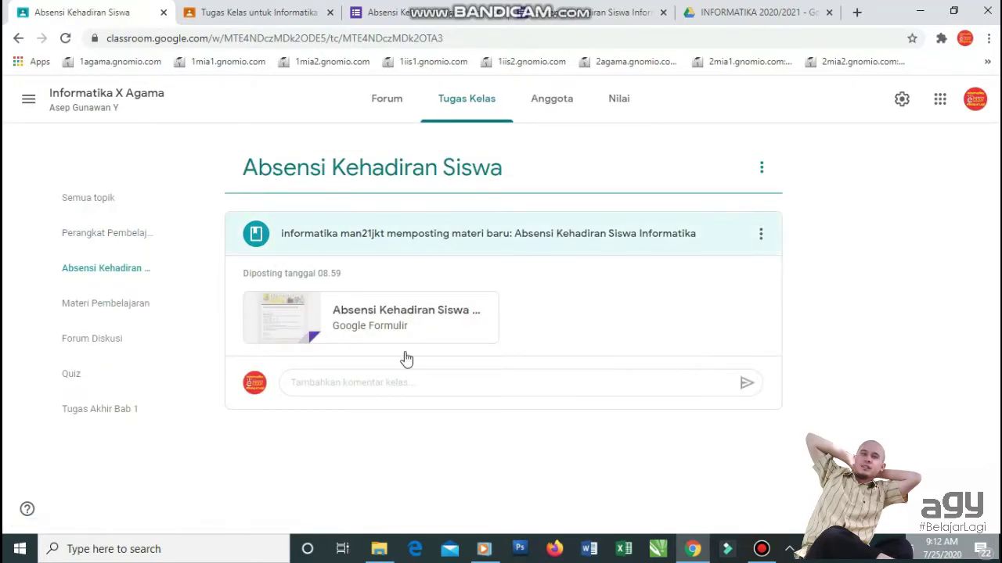
pyautogui.click(107, 305)
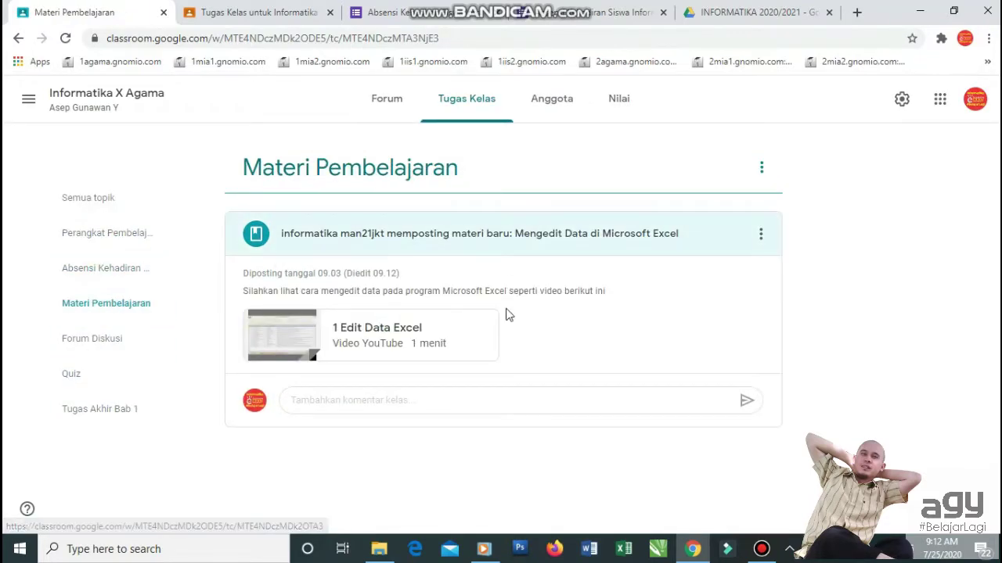
pyautogui.click(112, 340)
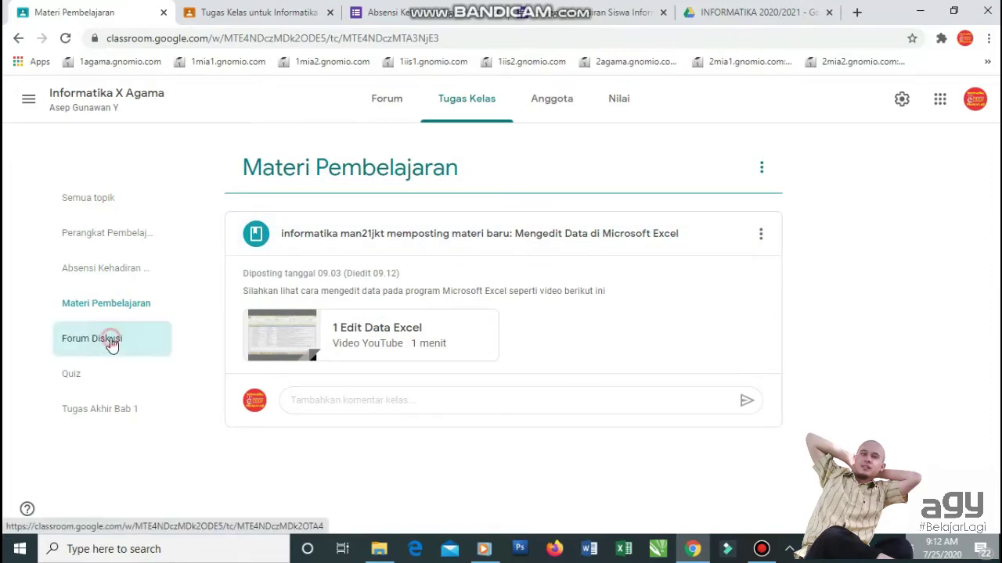
pyautogui.click(66, 375)
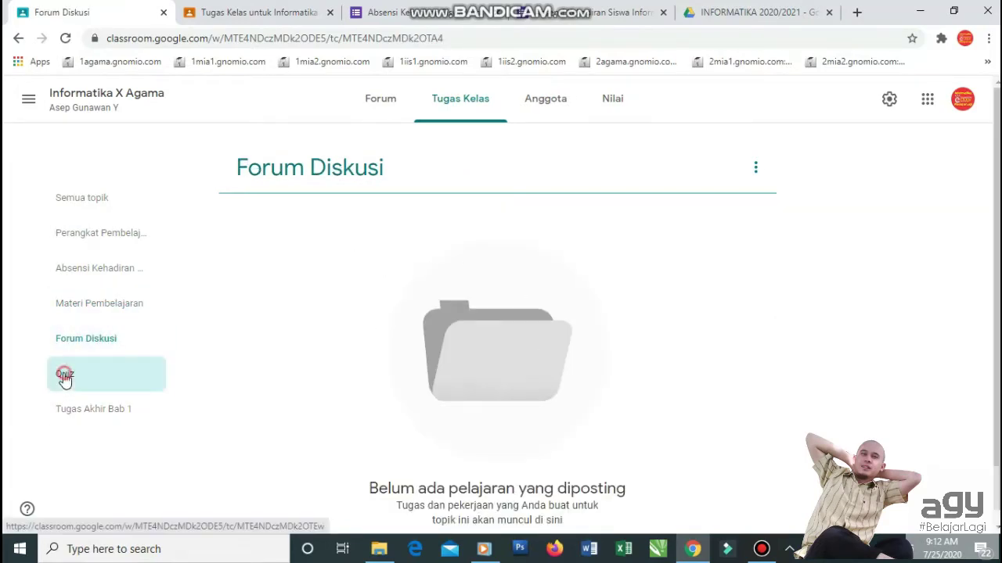
pyautogui.click(87, 410)
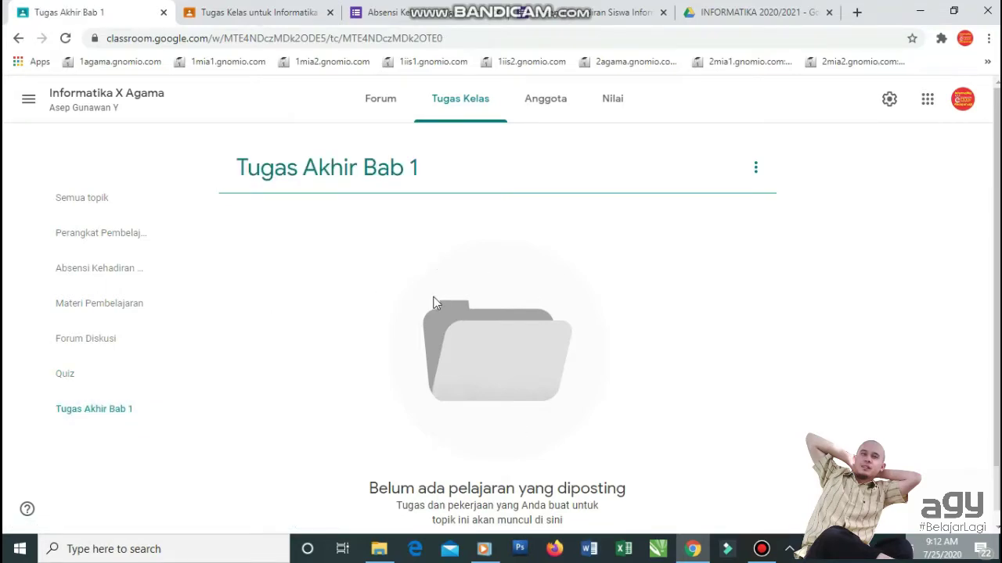
pyautogui.click(84, 202)
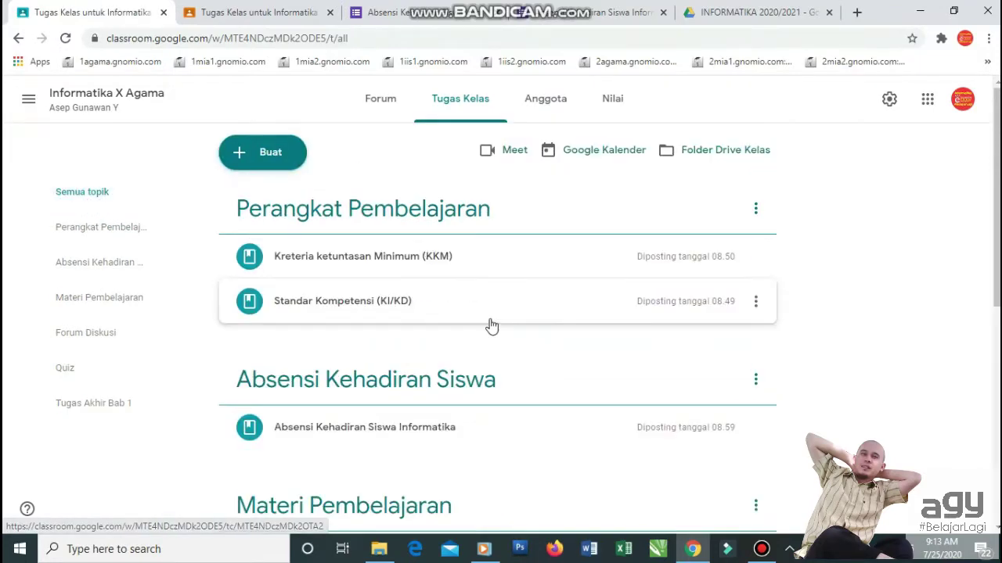
pyautogui.scroll(-4, 491, 327)
pyautogui.scroll(-3, 492, 326)
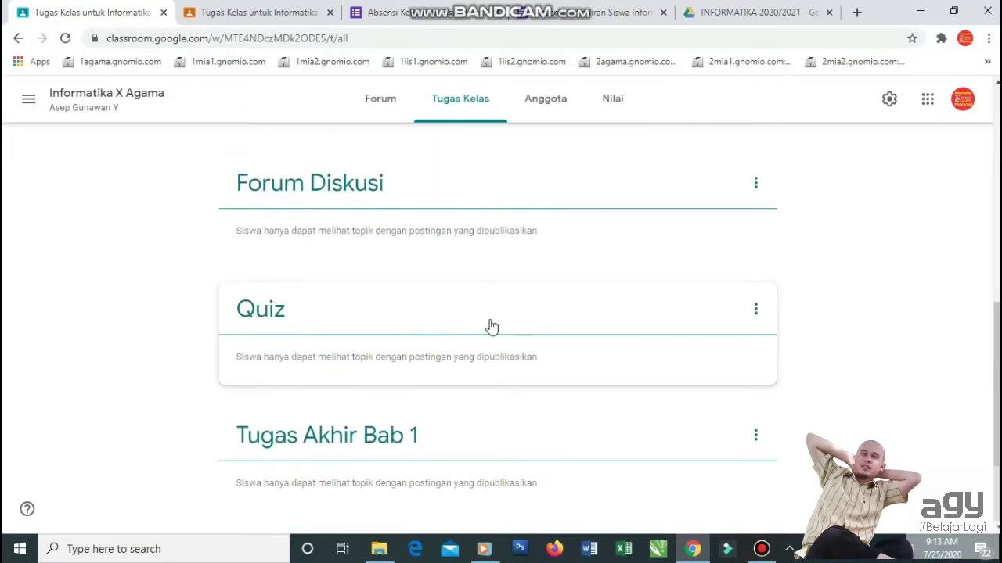
pyautogui.scroll(2, 491, 327)
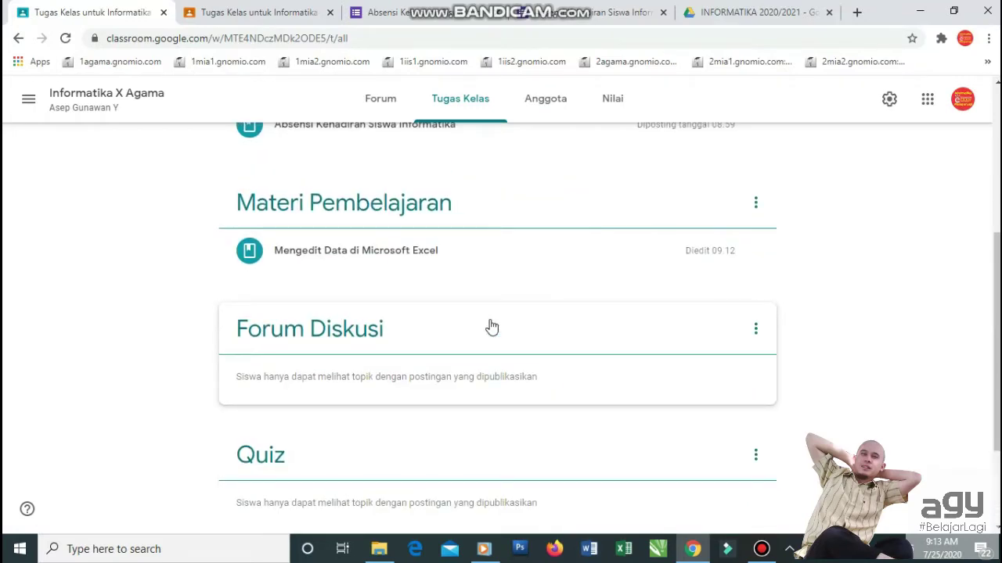
pyautogui.scroll(4, 490, 327)
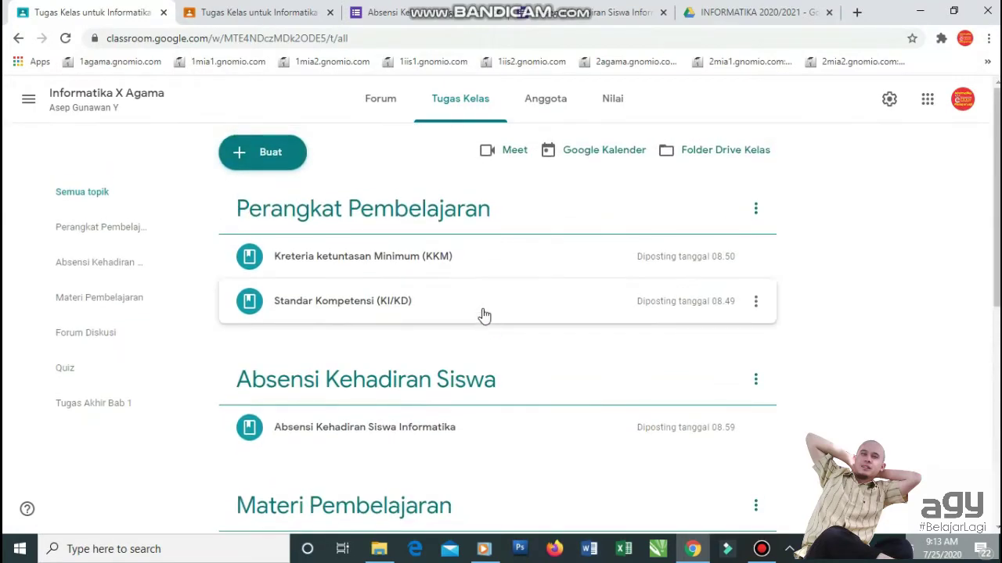
# Create a new question (Pertanyaan) post, and open the Forum Diskusi question of the other Informatika class for editing as a reference
pyautogui.click(261, 156)
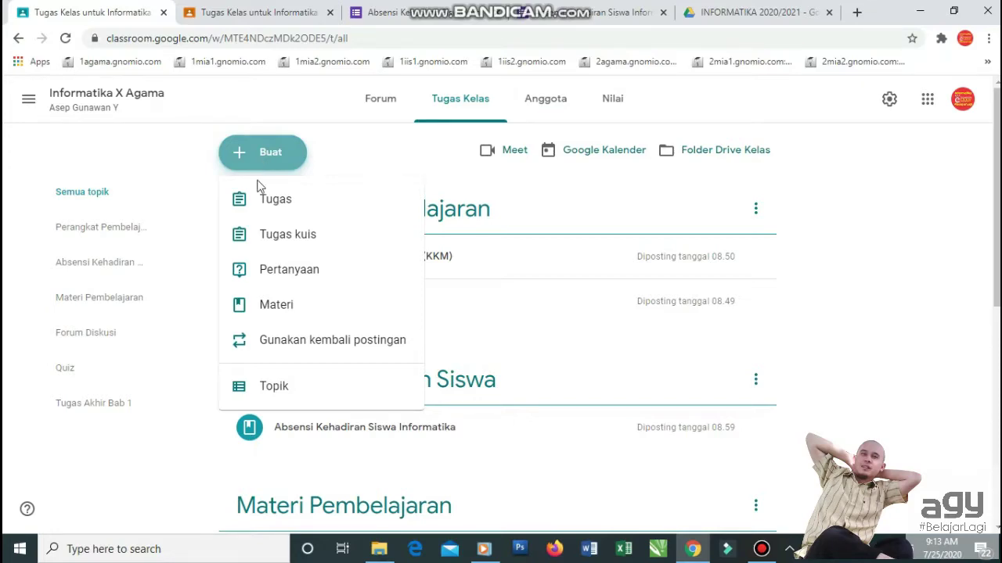
pyautogui.click(282, 271)
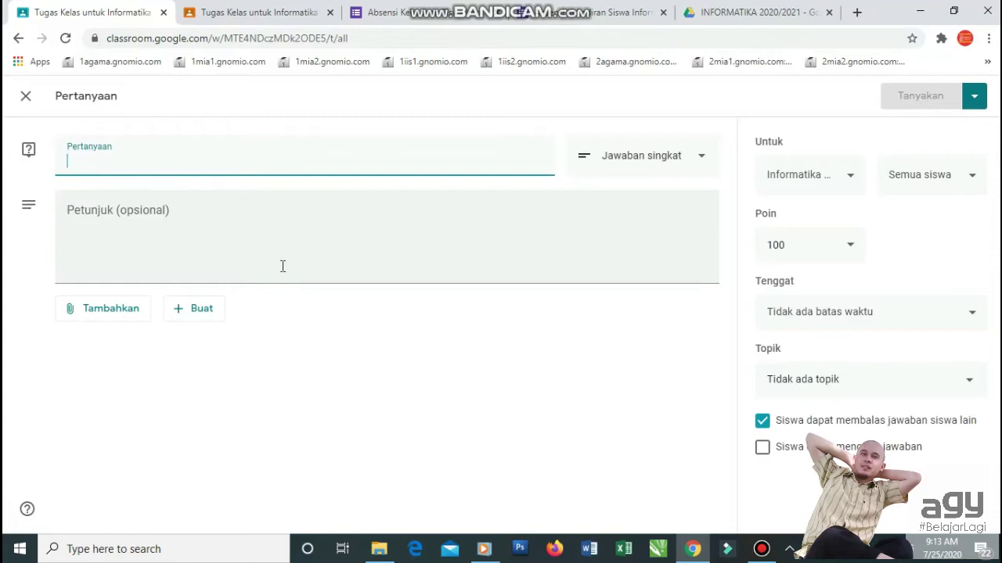
pyautogui.click(259, 11)
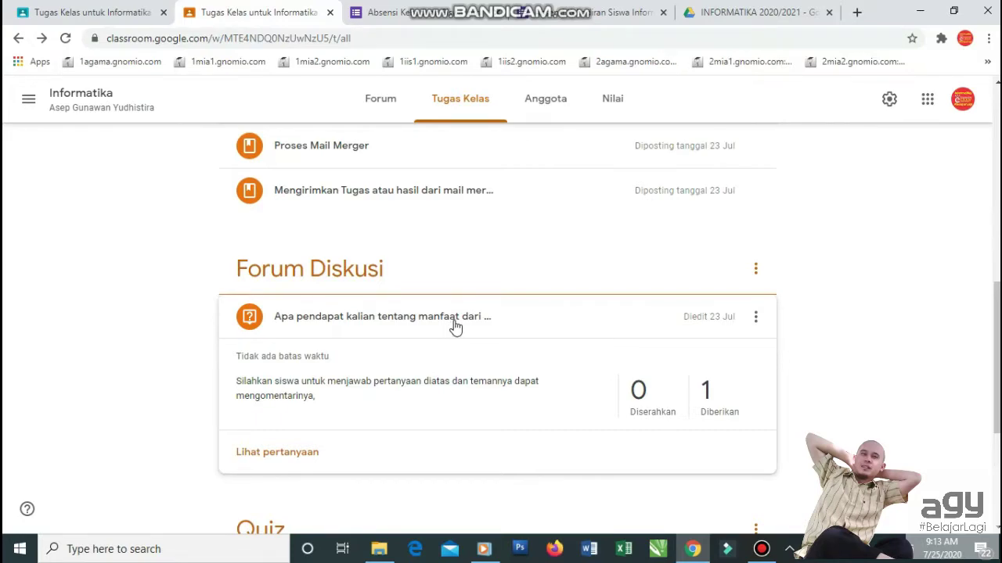
pyautogui.click(755, 320)
pyautogui.click(713, 349)
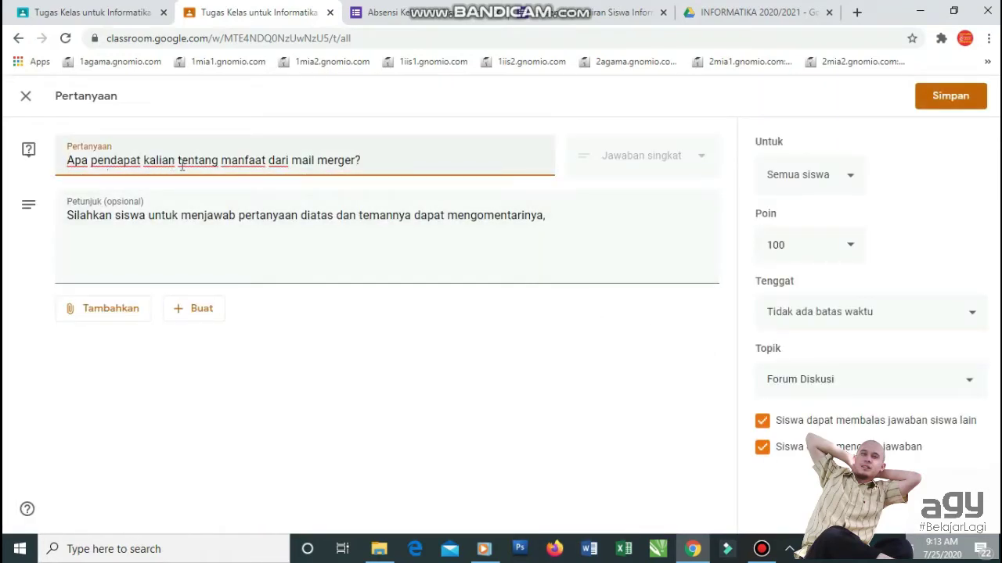
# Return to the new question in Informatika X Agama and enter "Apa pendapat kalian tentang manfaat dari Mail Merger" as the question
pyautogui.click(138, 11)
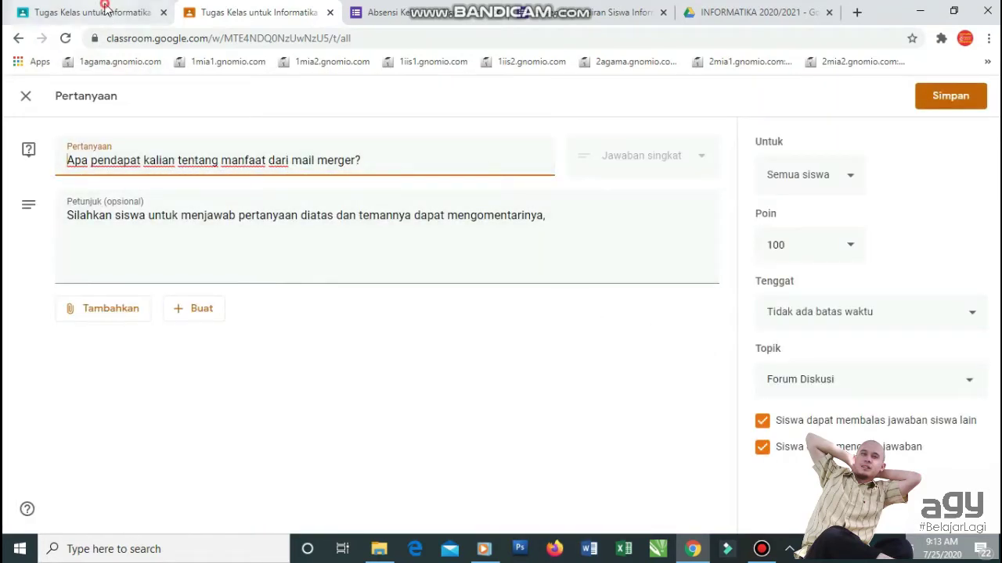
pyautogui.write('Apa ')
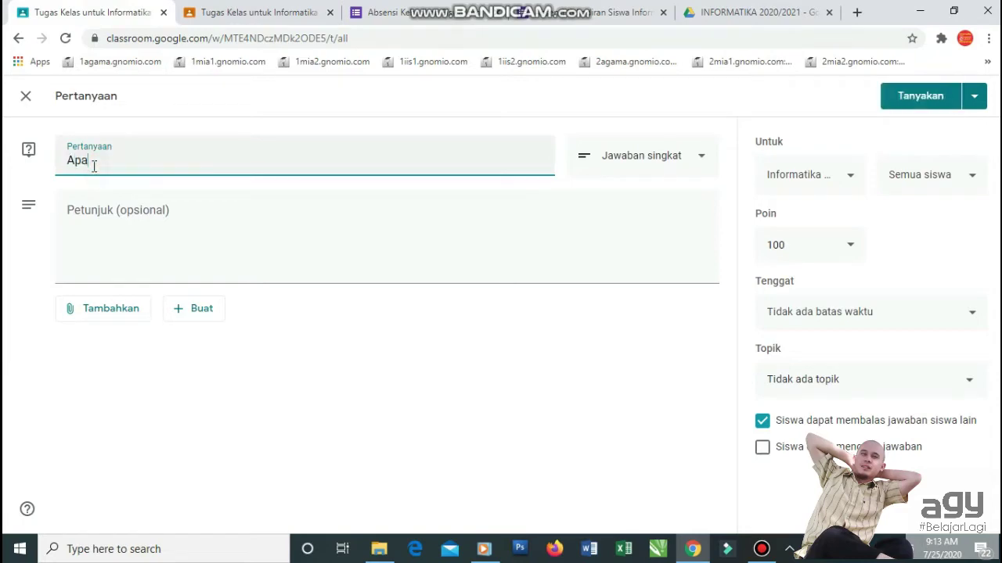
pyautogui.write('pendapat kali')
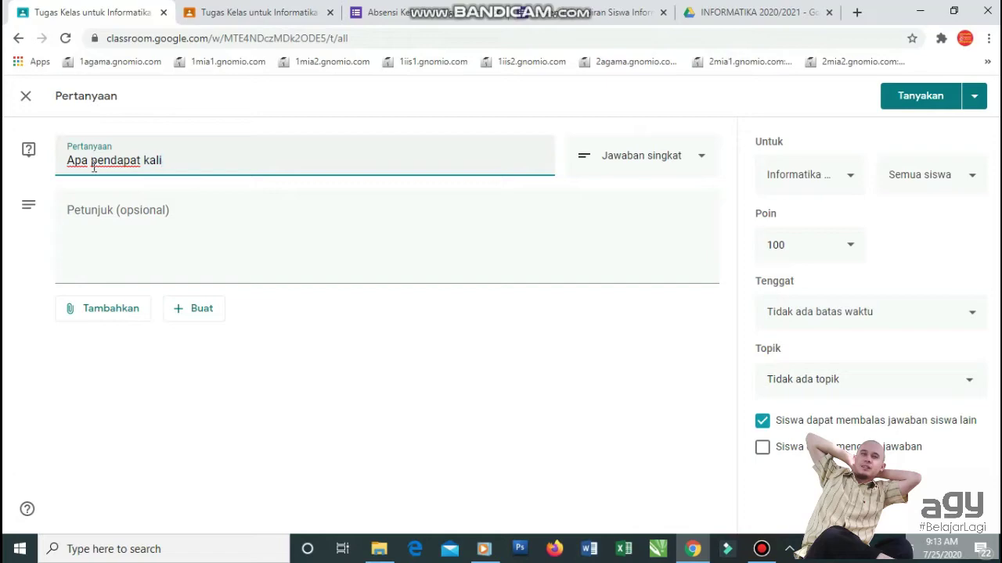
pyautogui.write('an tentang manf')
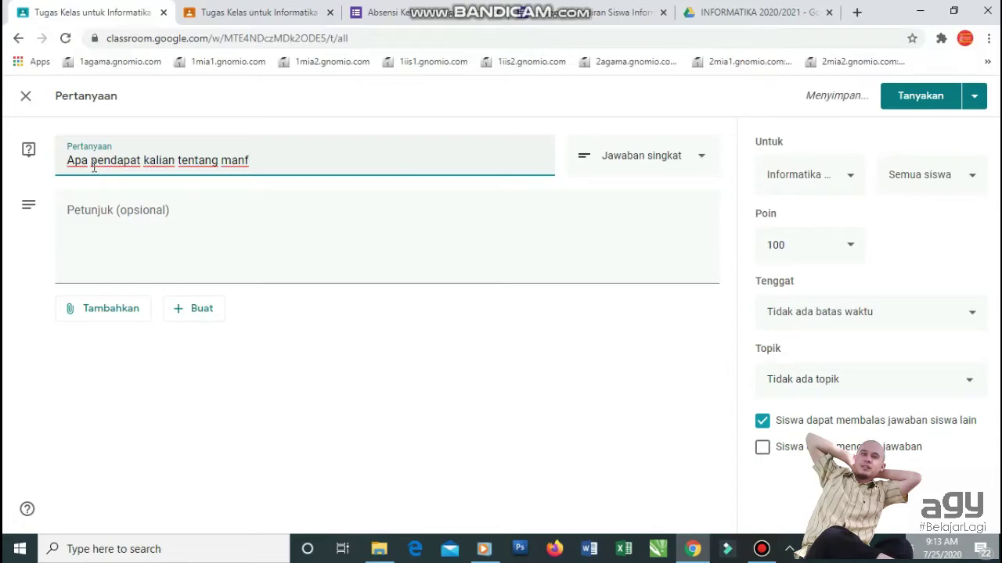
pyautogui.write('aat')
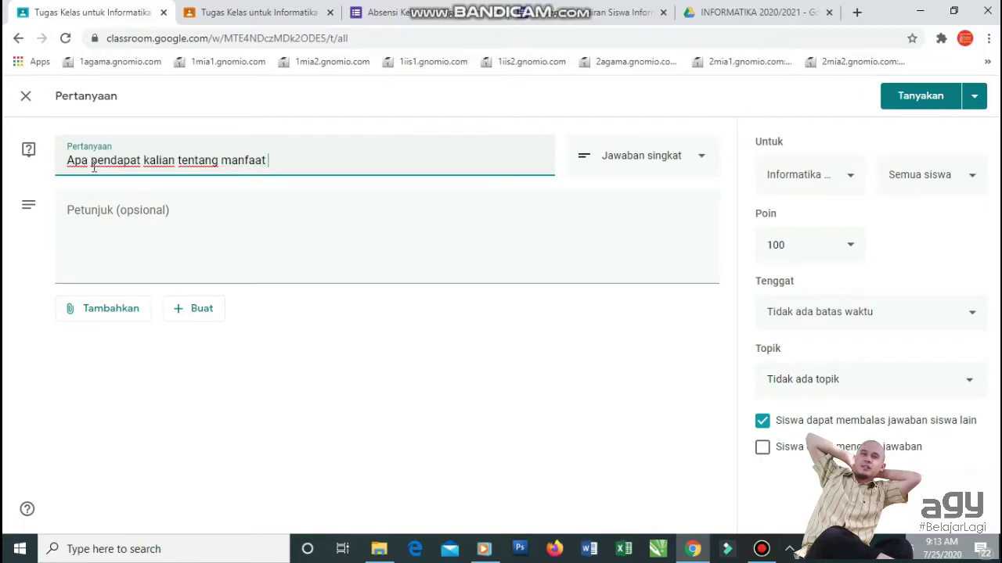
pyautogui.write(' dari Mail Merger')
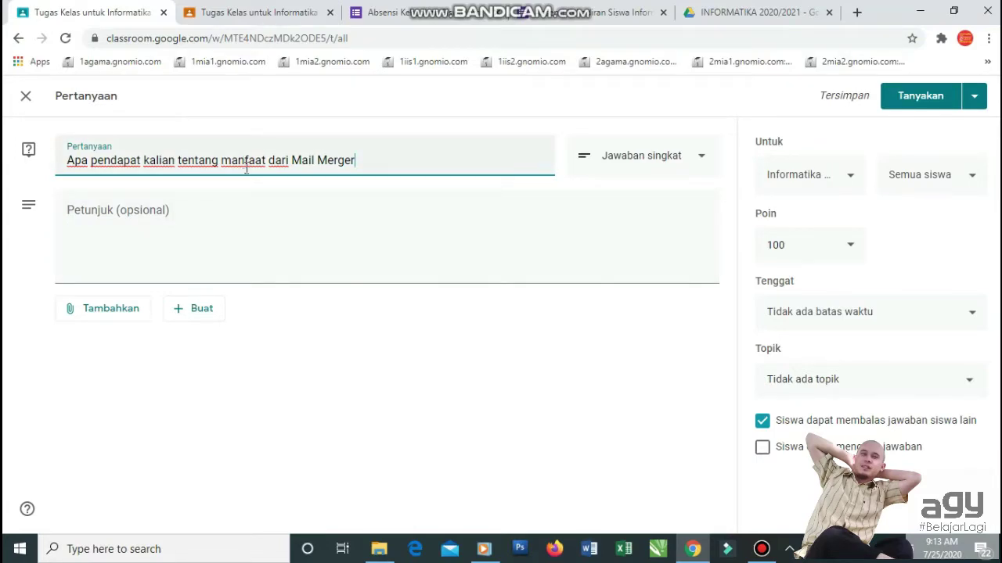
# Enter "Silahkan berikan jawabanya" as the question's instructions (Petunjuk)
pyautogui.click(248, 214)
pyautogui.write('S')
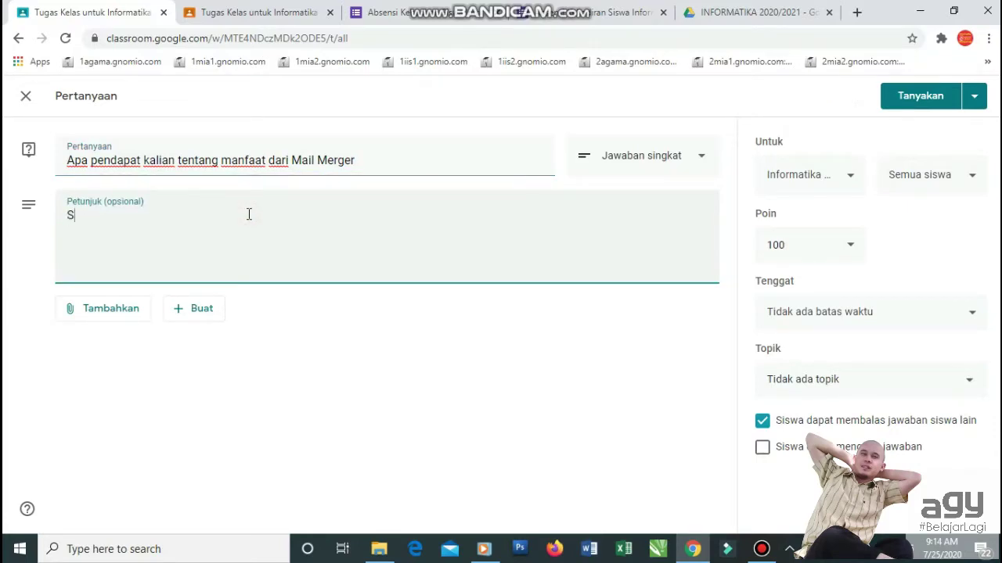
pyautogui.write('ilahkan')
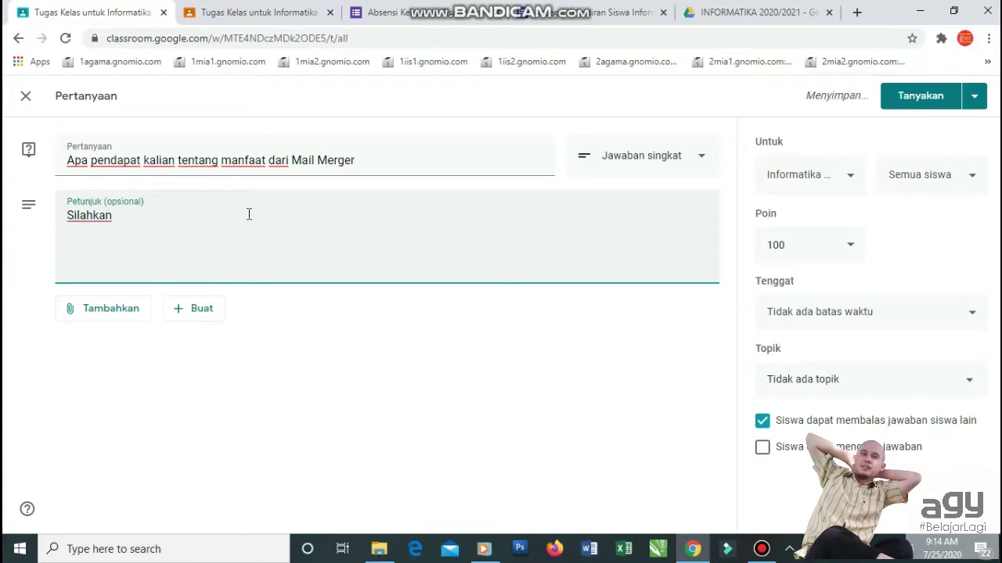
pyautogui.write(' berikan')
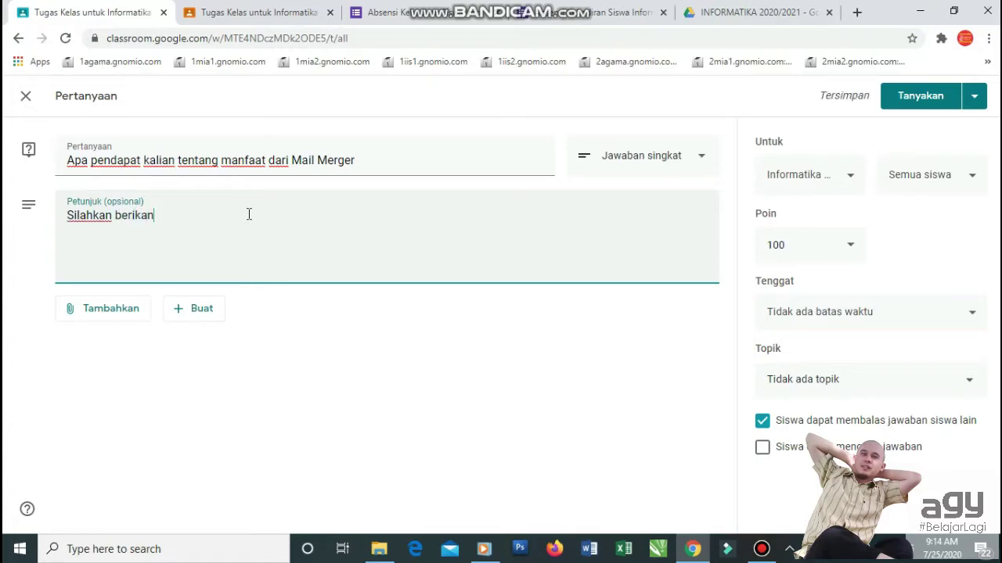
pyautogui.write(' jawab')
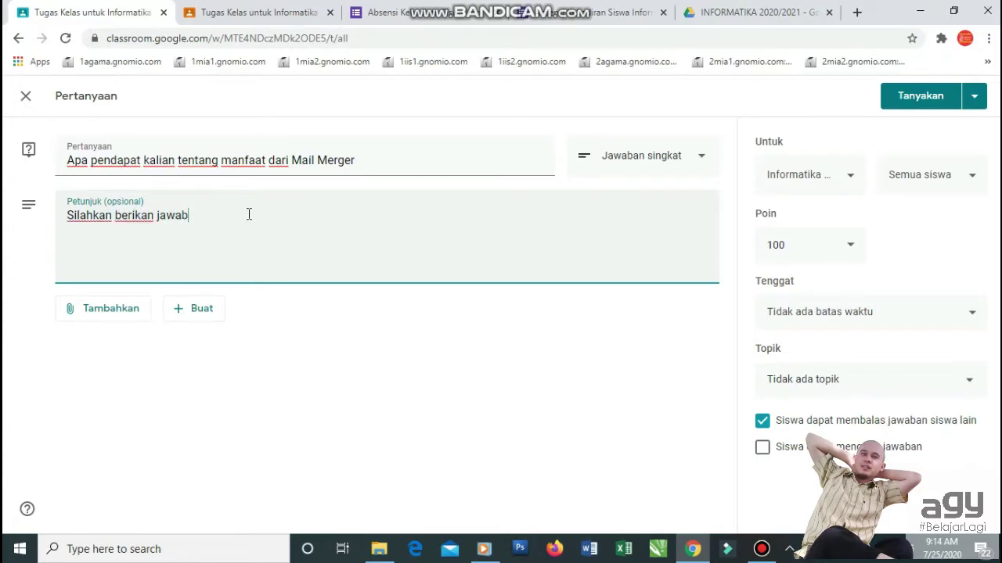
pyautogui.write('anya')
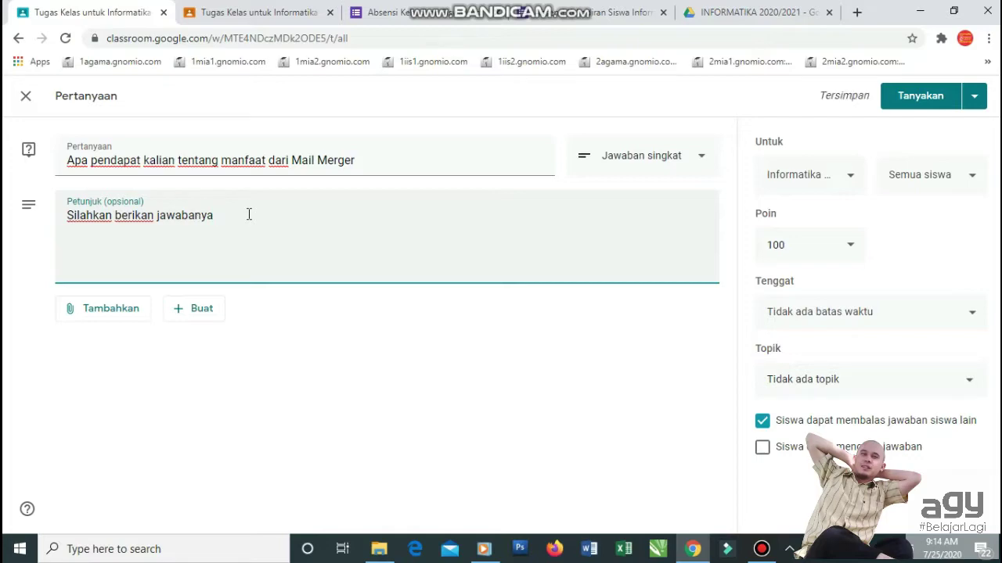
# Extend the question's instructions with "tentang diskusi ini, dan siswa lain bisa menambahkan jawaban dari teman-temannya"
pyautogui.write(' tent')
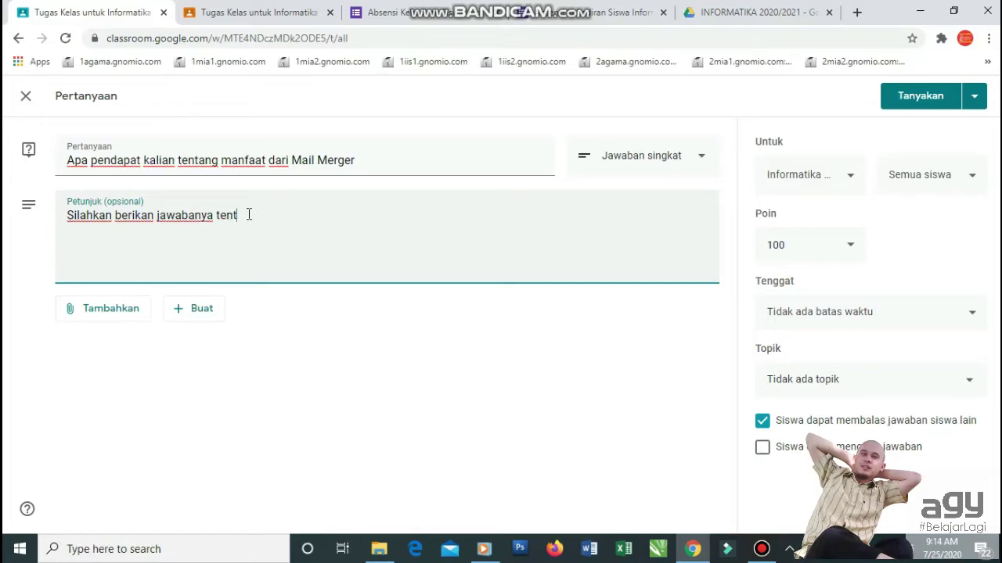
pyautogui.write('ang diskusi ini')
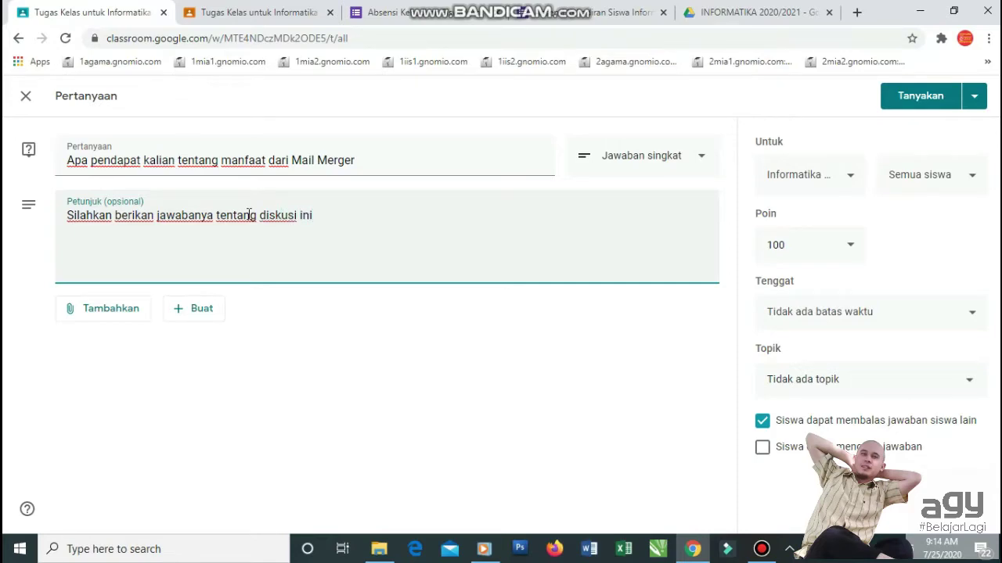
pyautogui.write(', dan siswa lain bsa')
pyautogui.press('BackSpace')
pyautogui.press('BackSpace')
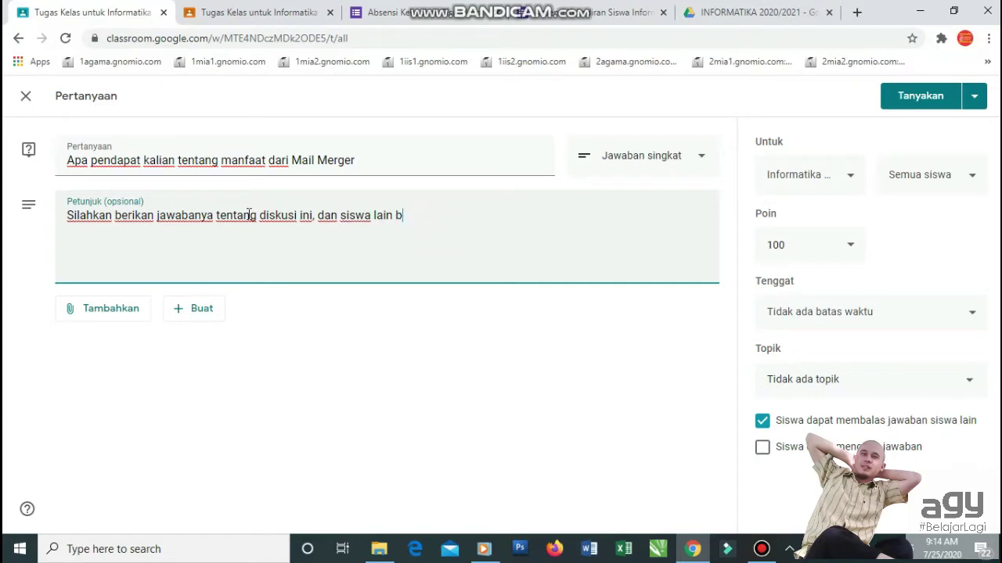
pyautogui.write('isa menambahkan')
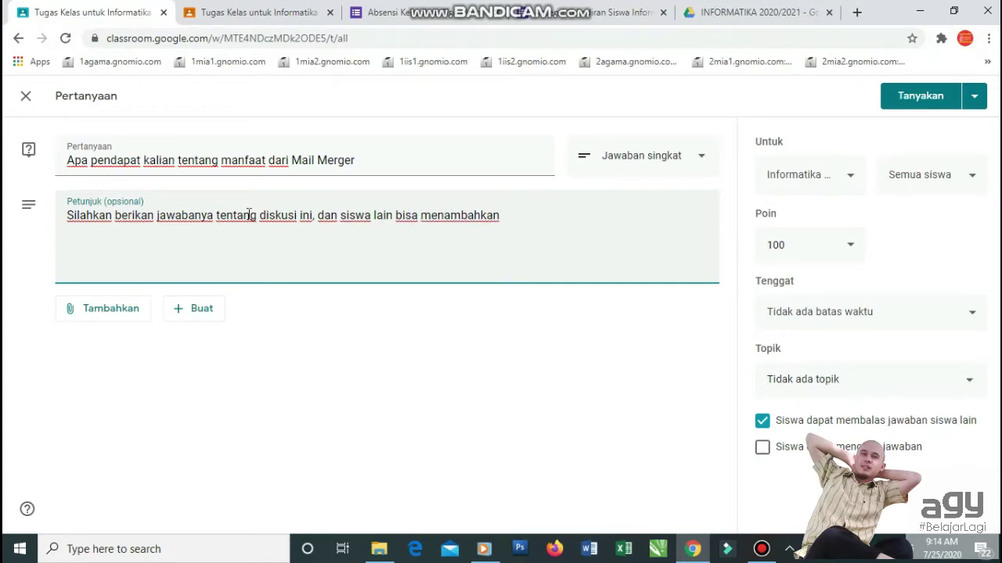
pyautogui.write(' jawaban dari teman')
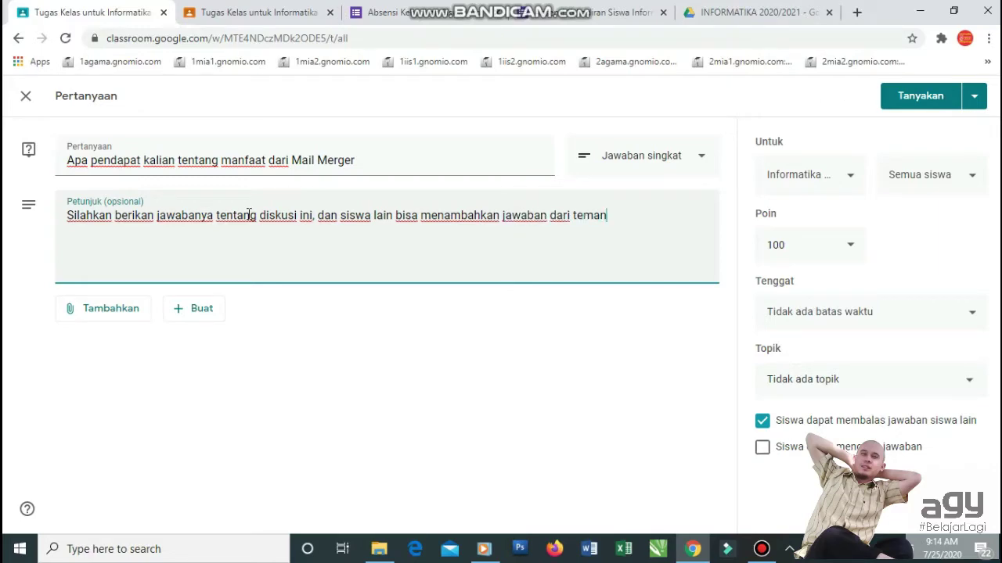
pyautogui.write('emannya')
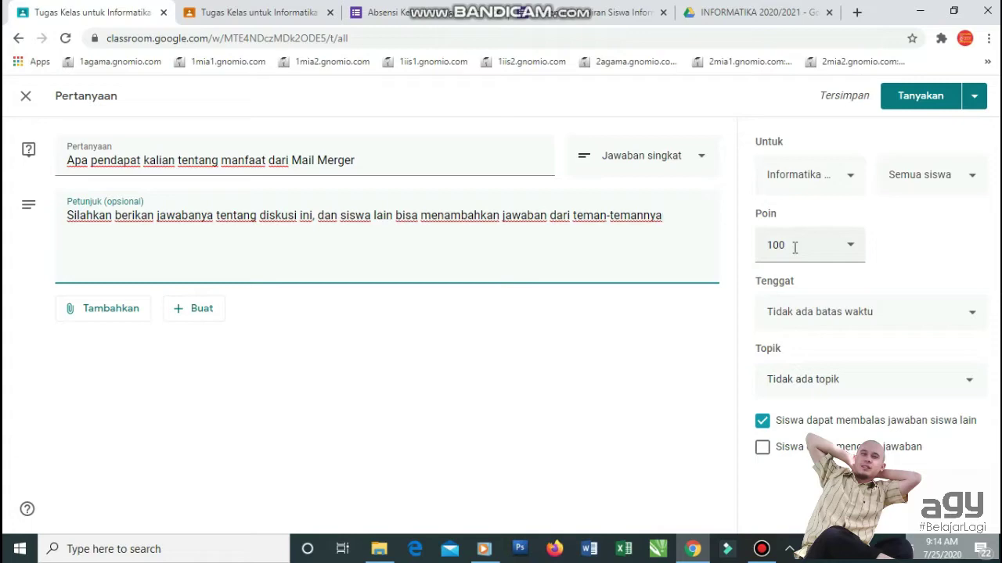
# Switch the question's points to ungraded (Tidak dinilai), and set them back to 100
pyautogui.click(852, 249)
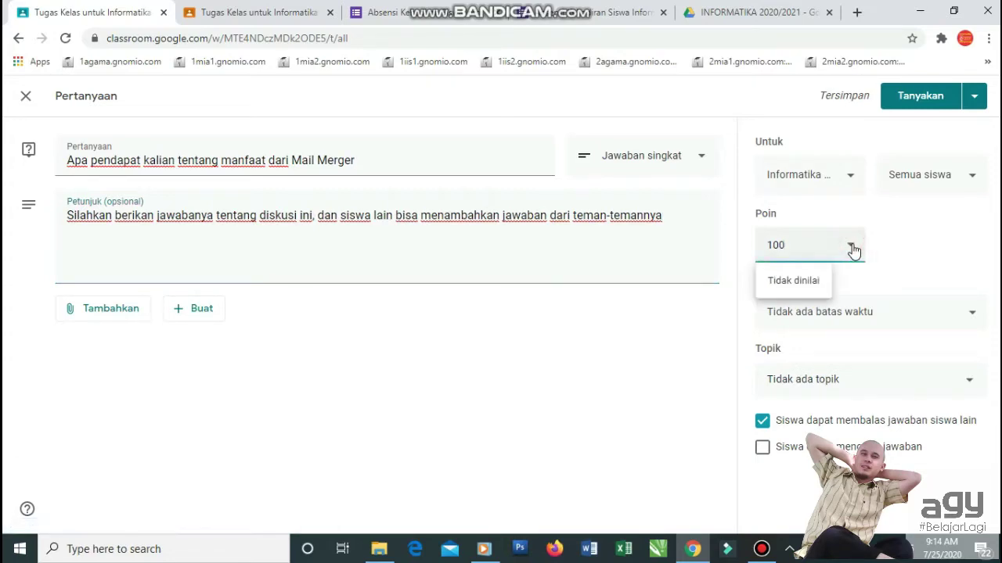
pyautogui.click(809, 283)
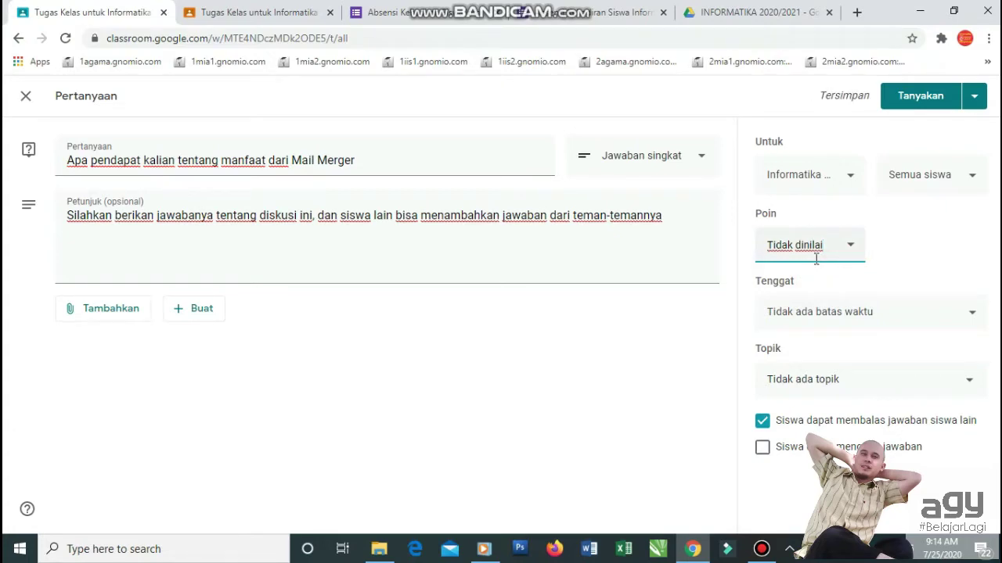
pyautogui.moveTo(825, 247); pyautogui.dragTo(626, 239)
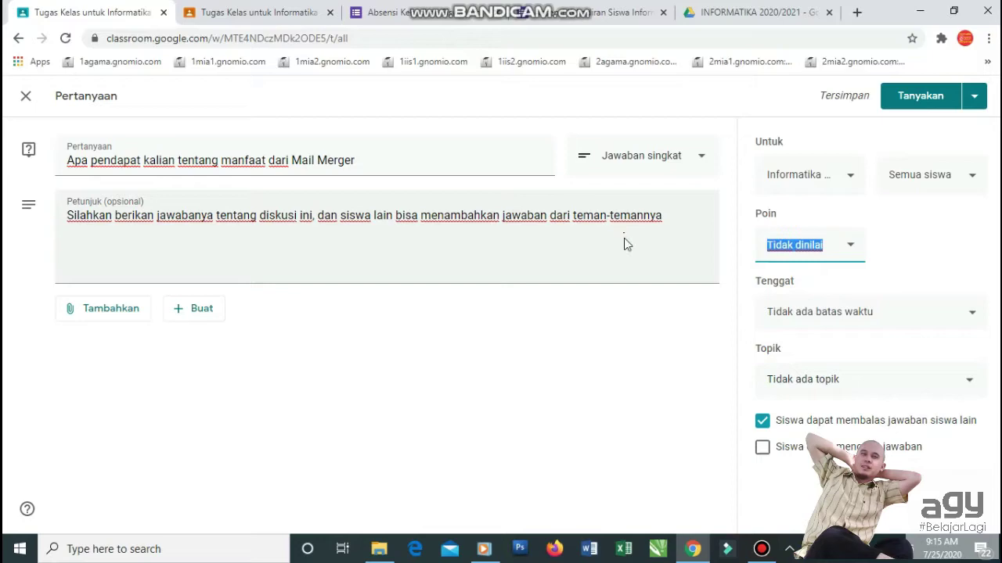
pyautogui.write('100')
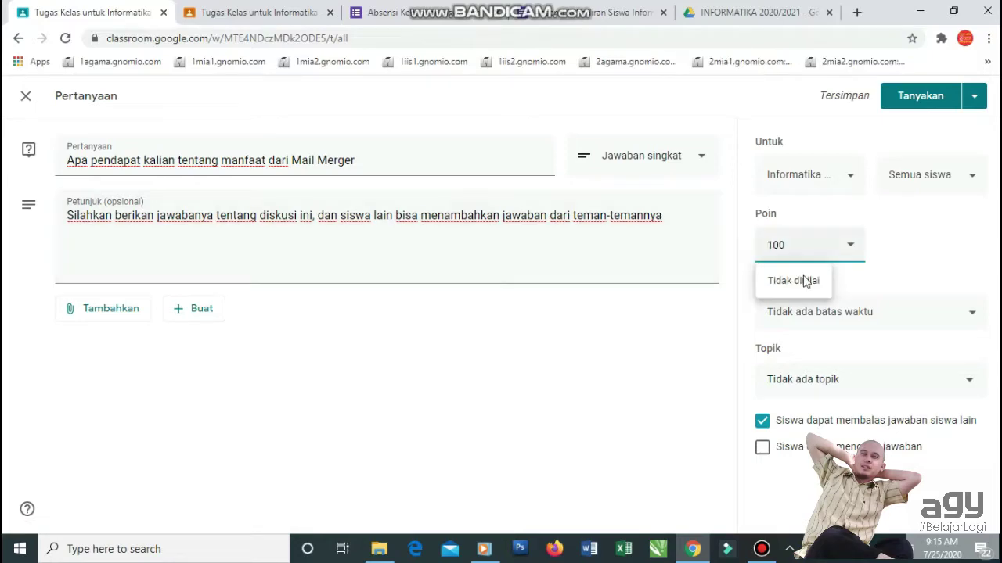
pyautogui.click(910, 278)
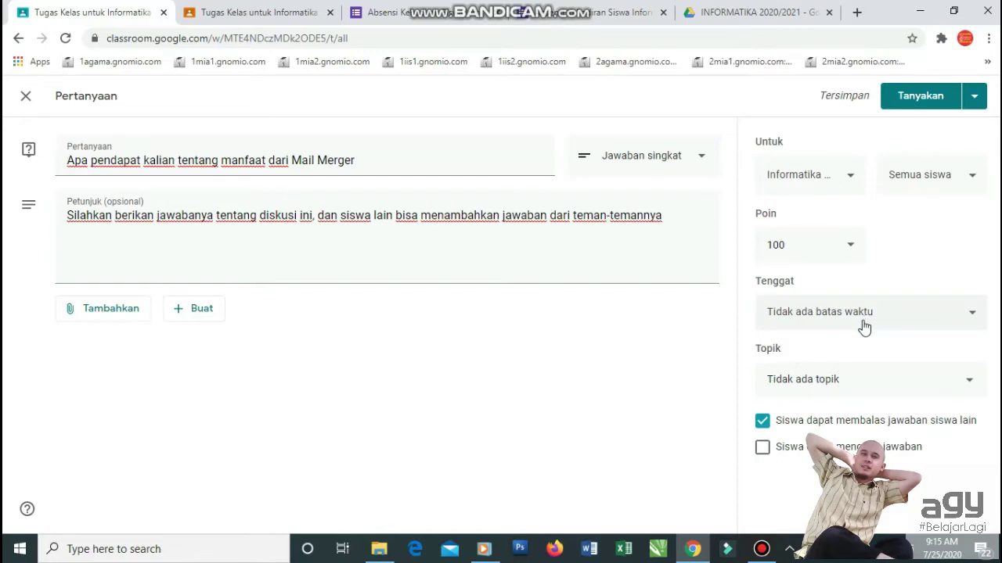
# Assign the question to the Forum Diskusi topic, keep student replies to other answers allowed, and publish it to the class
pyautogui.click(816, 387)
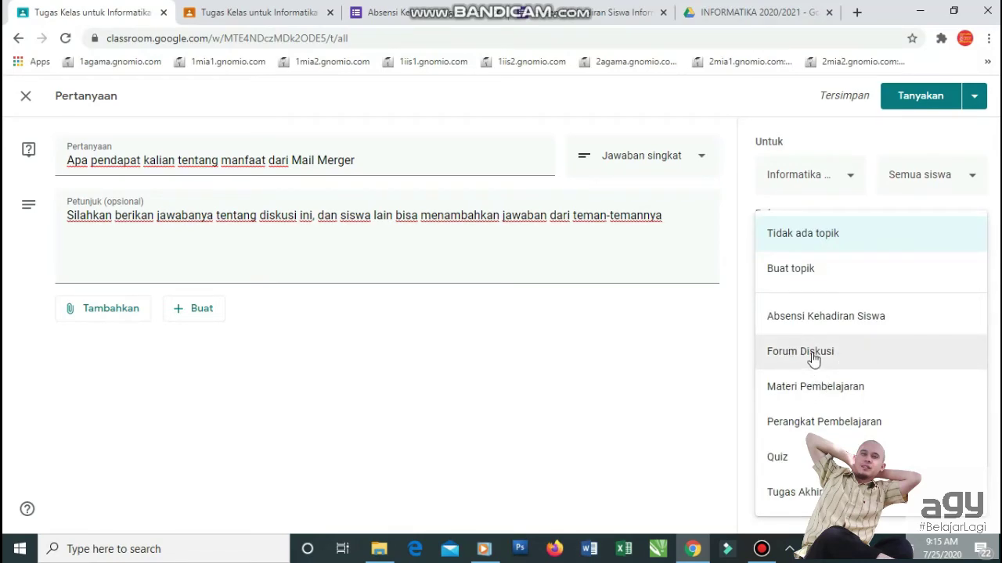
pyautogui.click(813, 354)
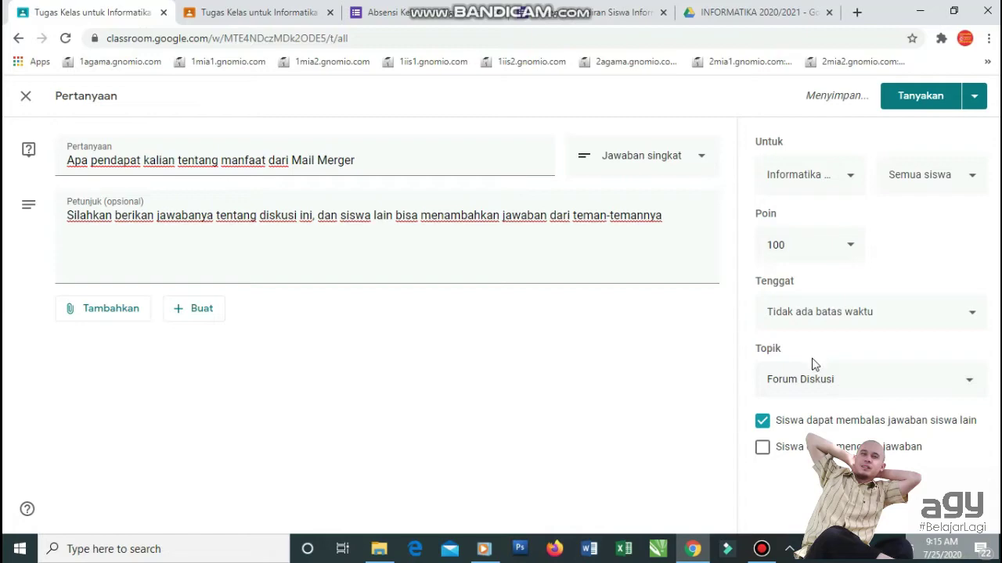
pyautogui.click(763, 423)
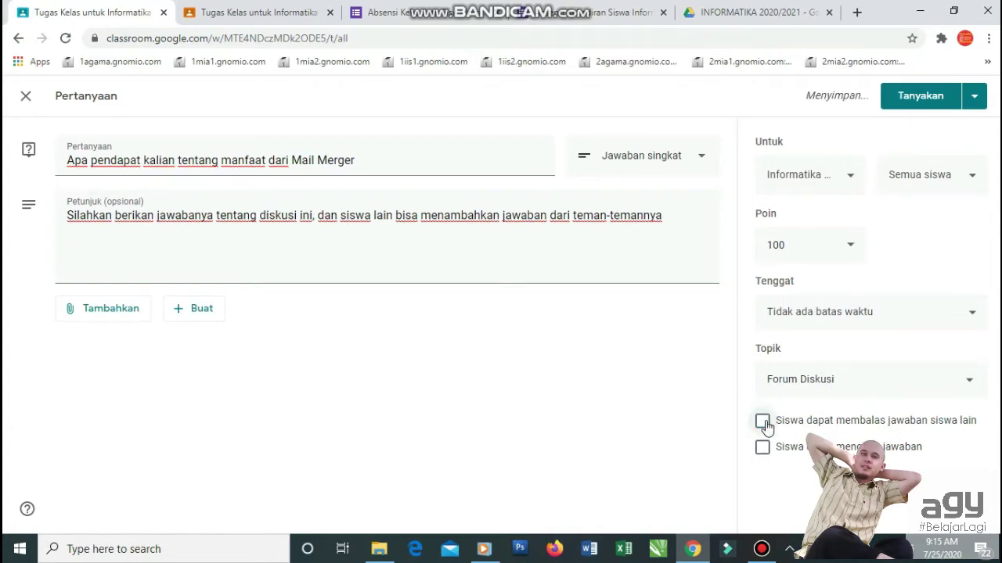
pyautogui.click(763, 423)
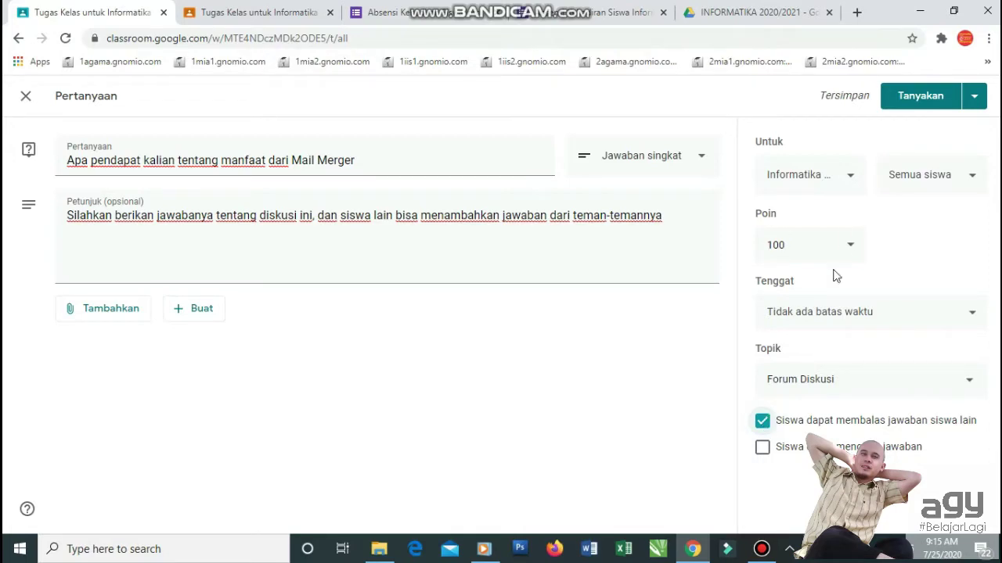
pyautogui.click(922, 94)
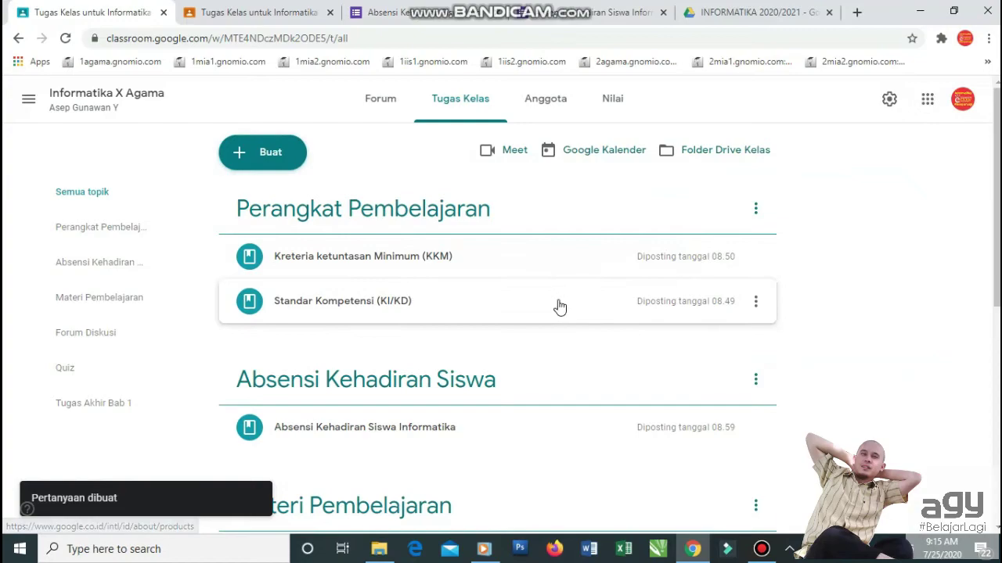
# Check the published question under Forum Diskusi, and create a quiz assignment (Tugas kuis) titled "Quiz 1"
pyautogui.scroll(-4, 556, 306)
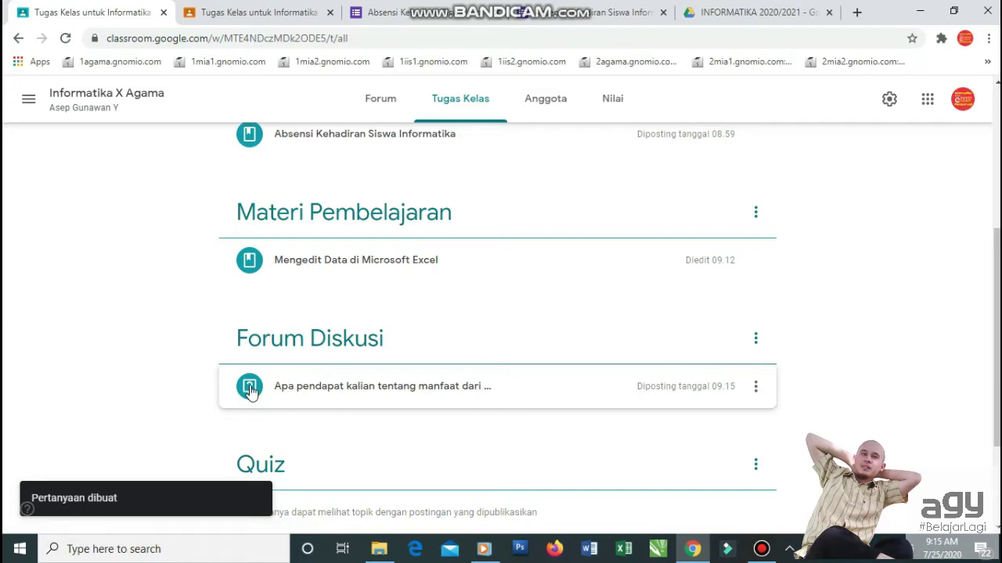
pyautogui.scroll(-2, 250, 391)
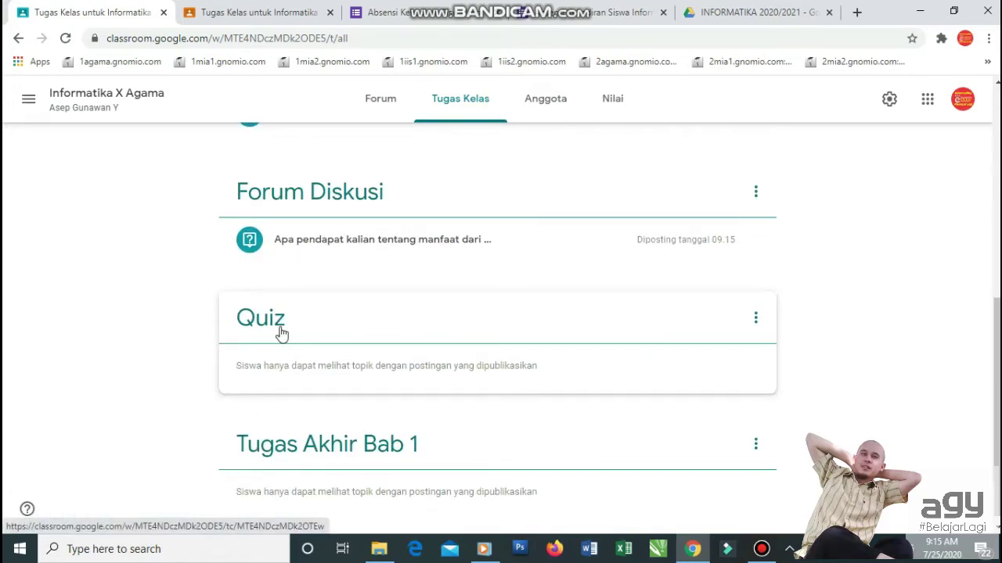
pyautogui.scroll(7, 280, 334)
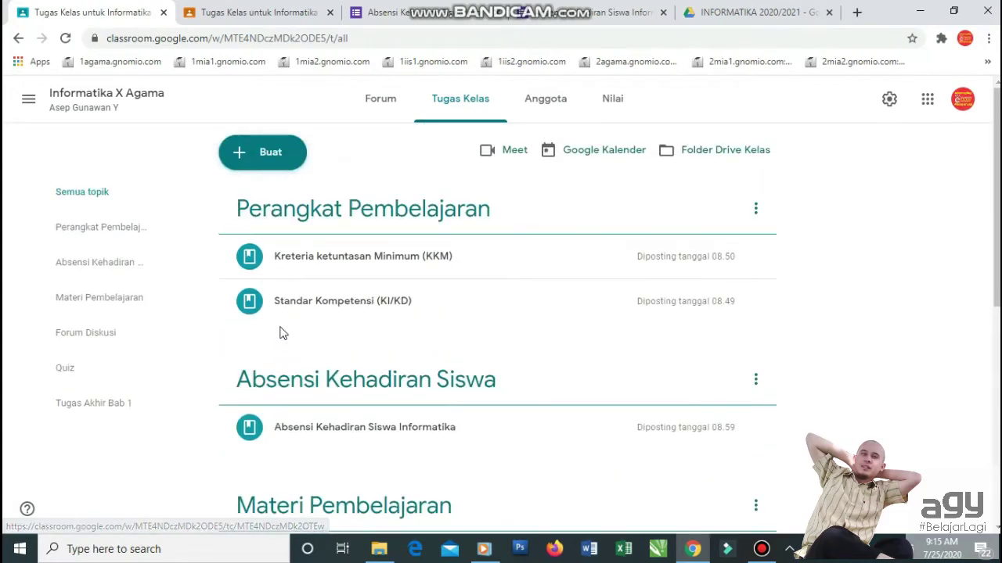
pyautogui.click(265, 161)
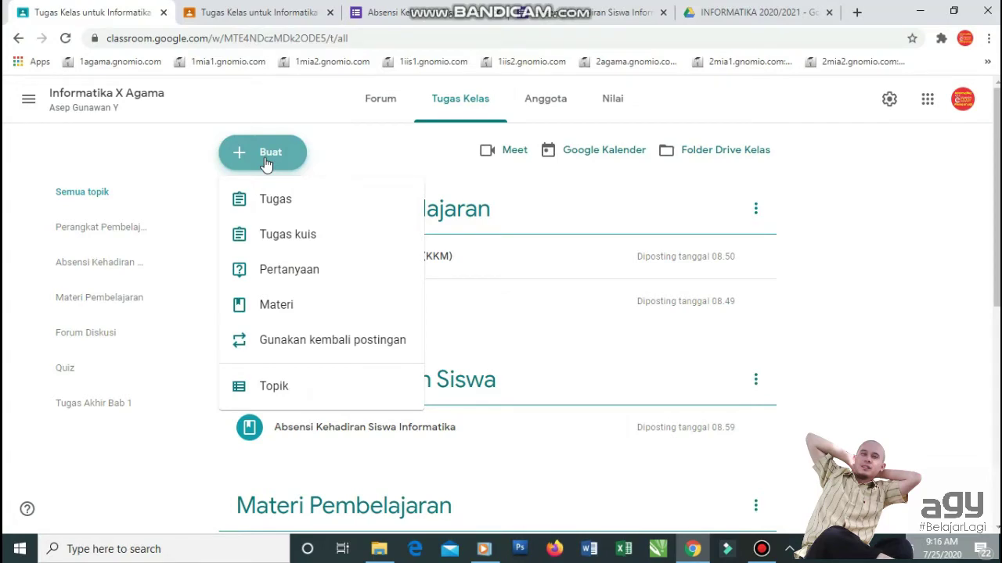
pyautogui.click(280, 237)
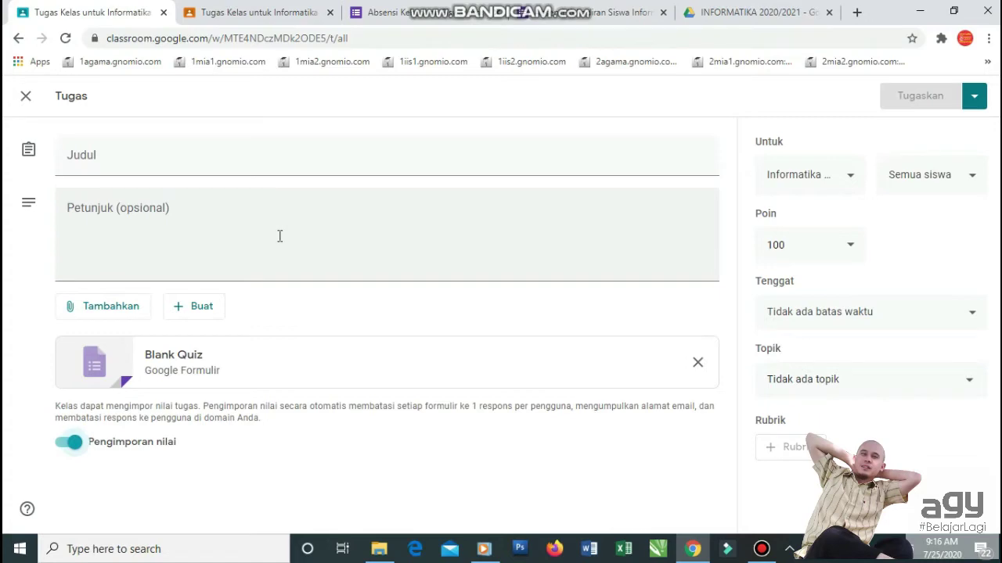
pyautogui.click(195, 168)
pyautogui.write('Q')
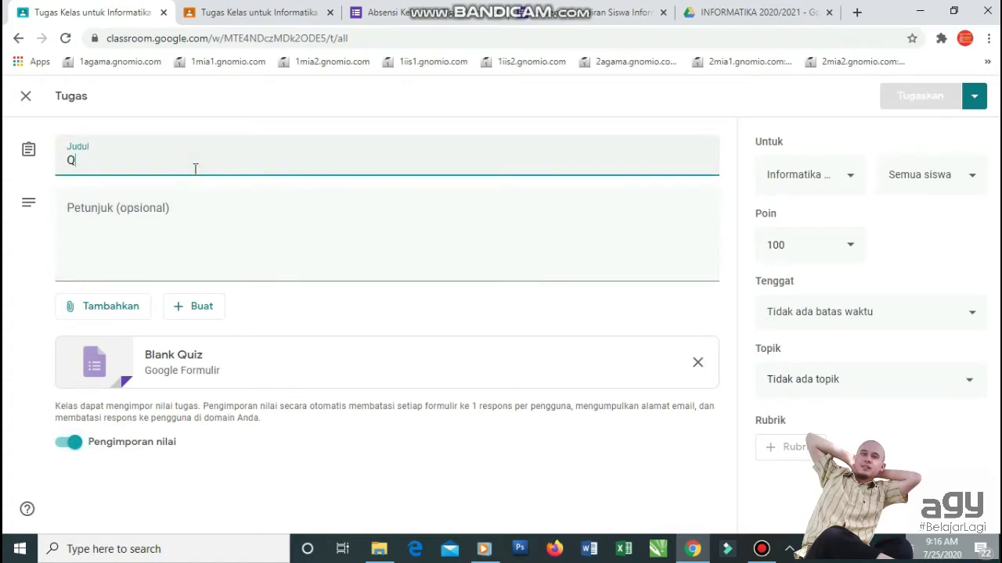
pyautogui.write('uiz')
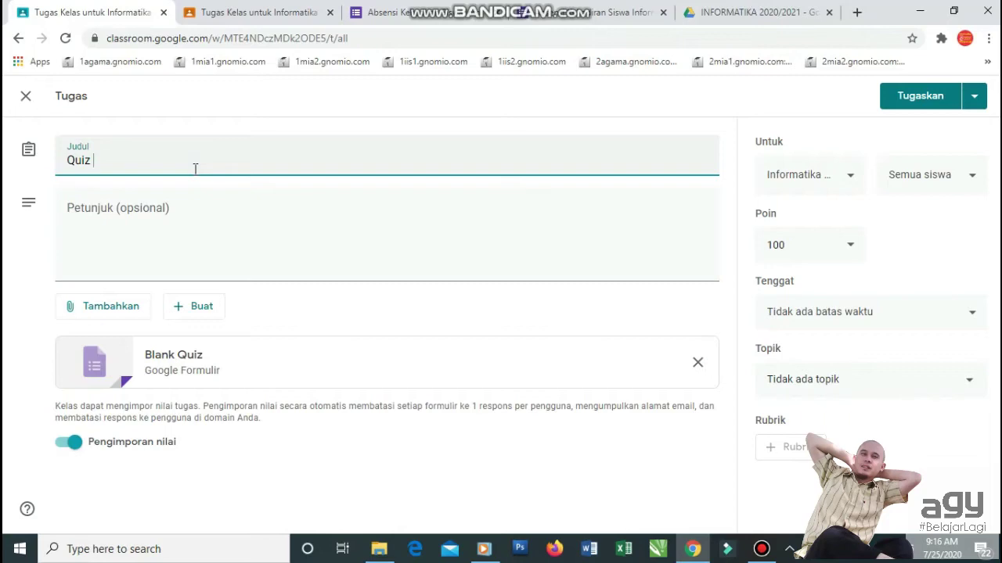
pyautogui.write(' 1')
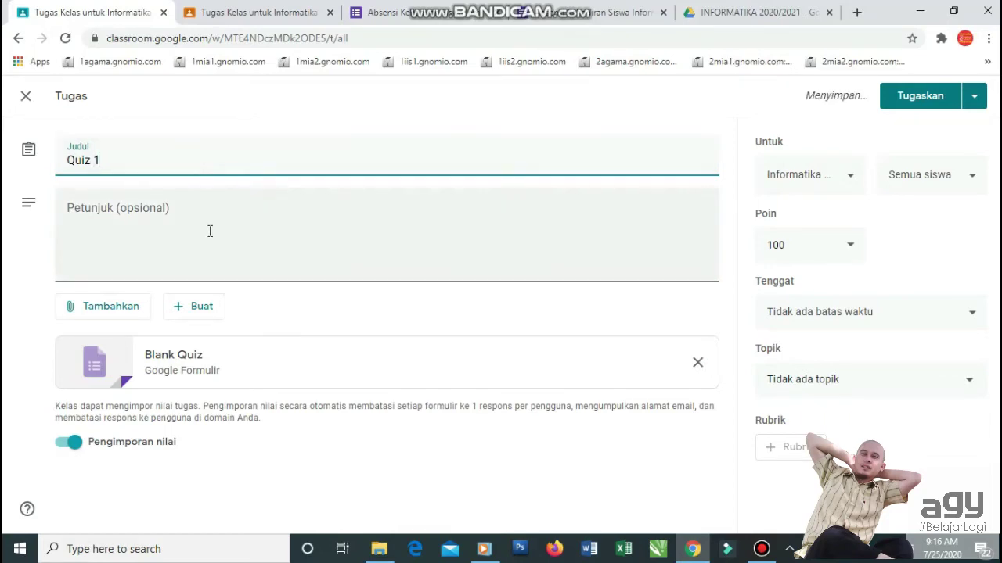
# Enter "Jawablah jawaban yang dianggap paling benar" as the instructions of the quiz assignment
pyautogui.click(205, 212)
pyautogui.write('Ja')
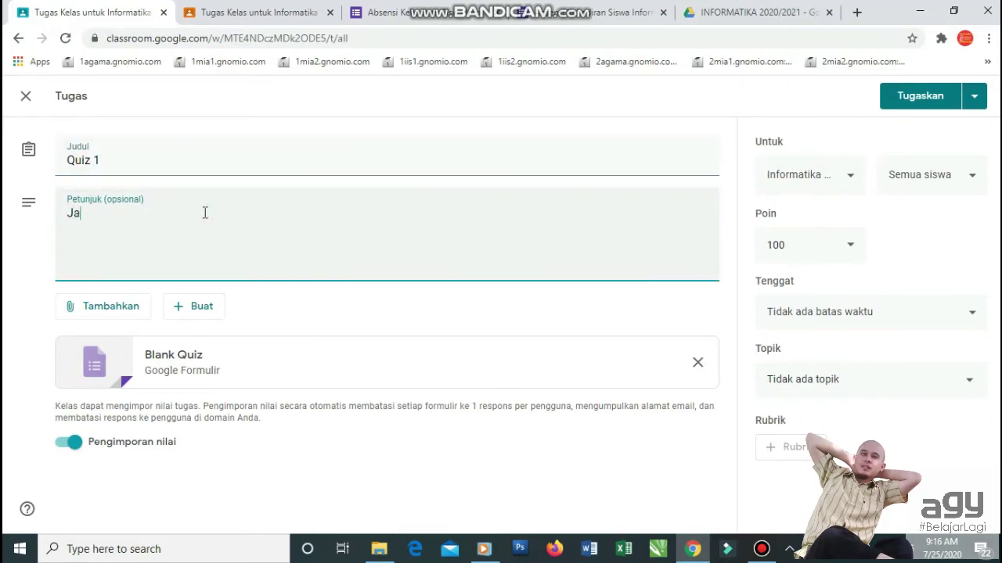
pyautogui.write('wablah')
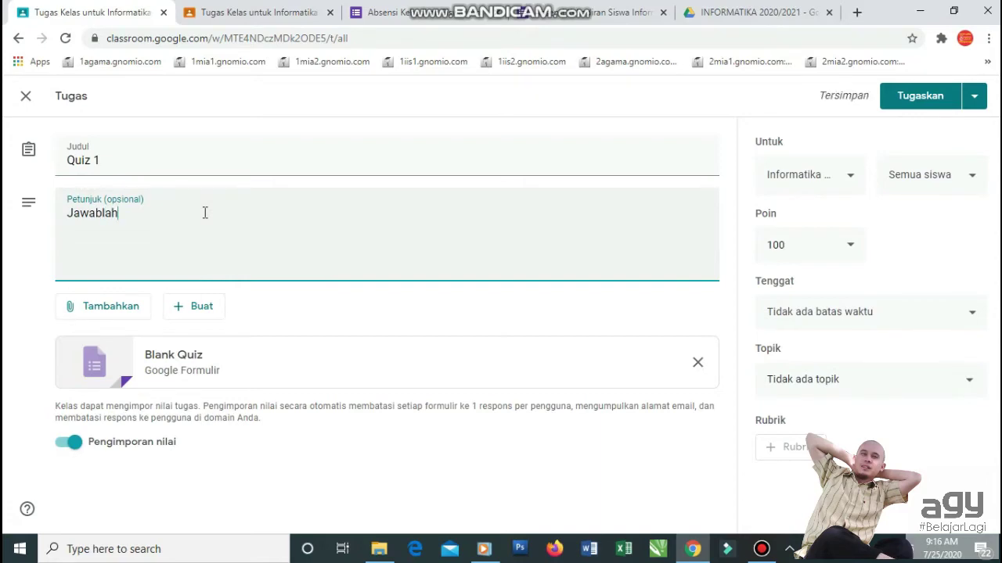
pyautogui.write(' jawaban ')
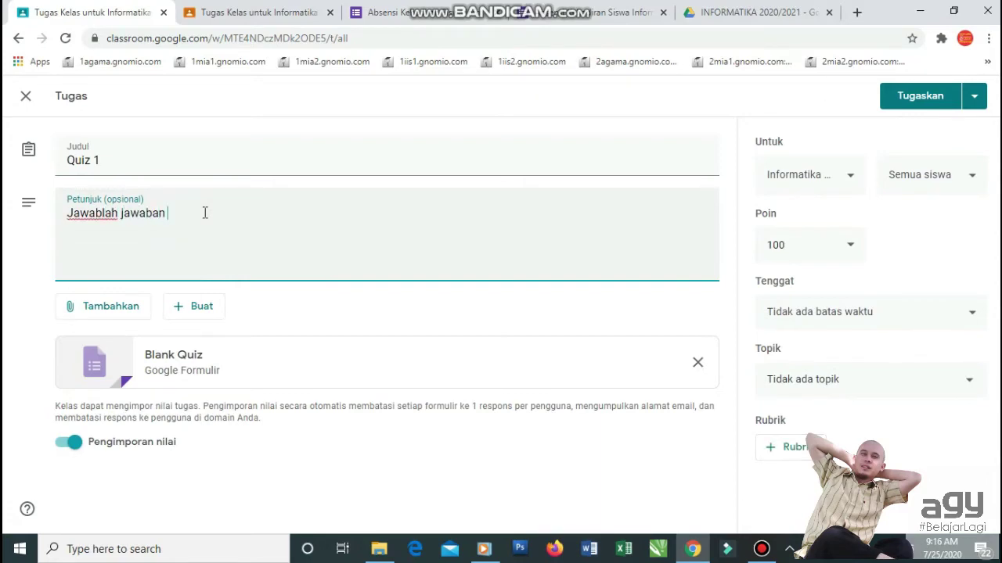
pyautogui.write('yang dianggap paling ben')
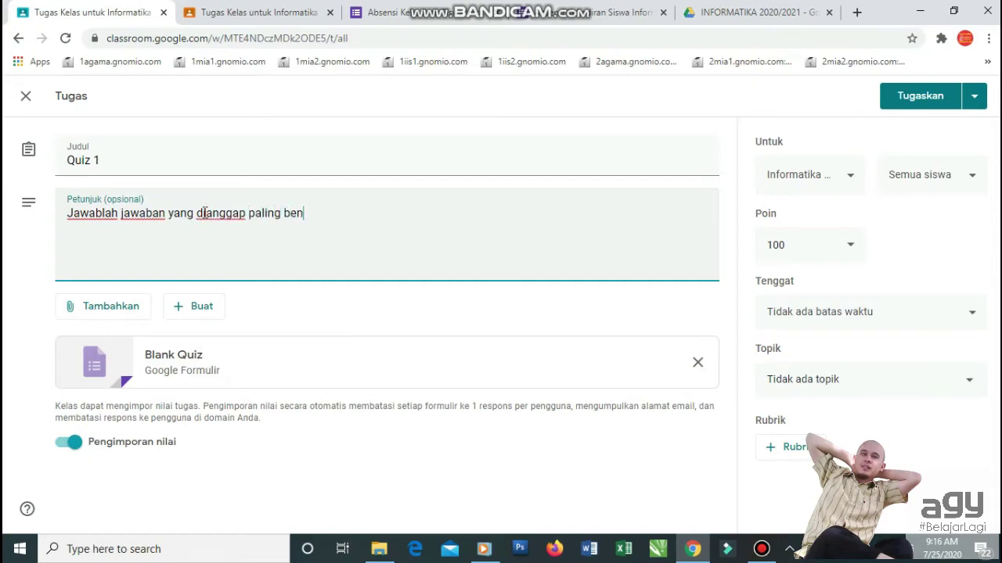
pyautogui.write('ar')
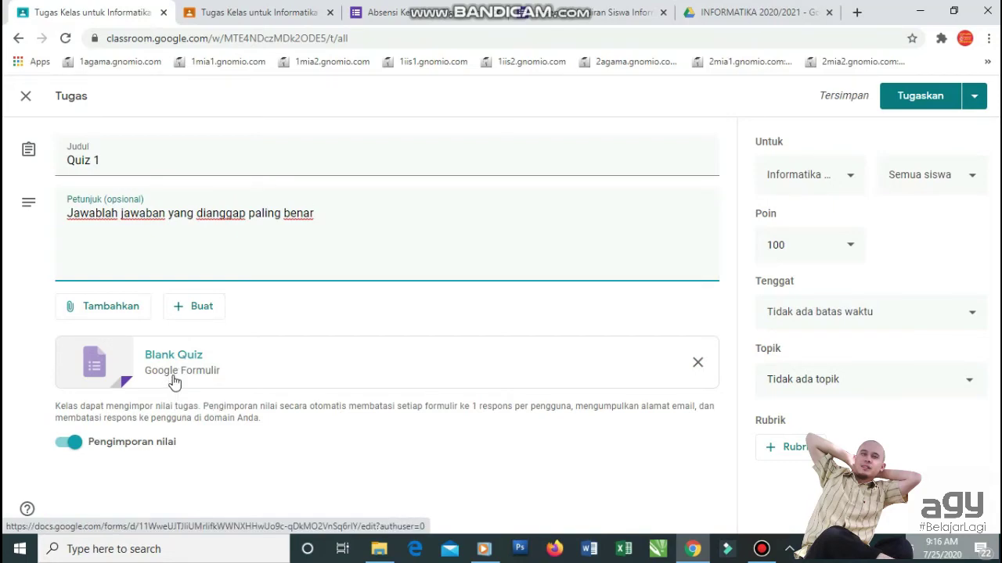
# View the attached Blank Quiz form, close it, and remove it from the Quiz 1 assignment
pyautogui.click(98, 364)
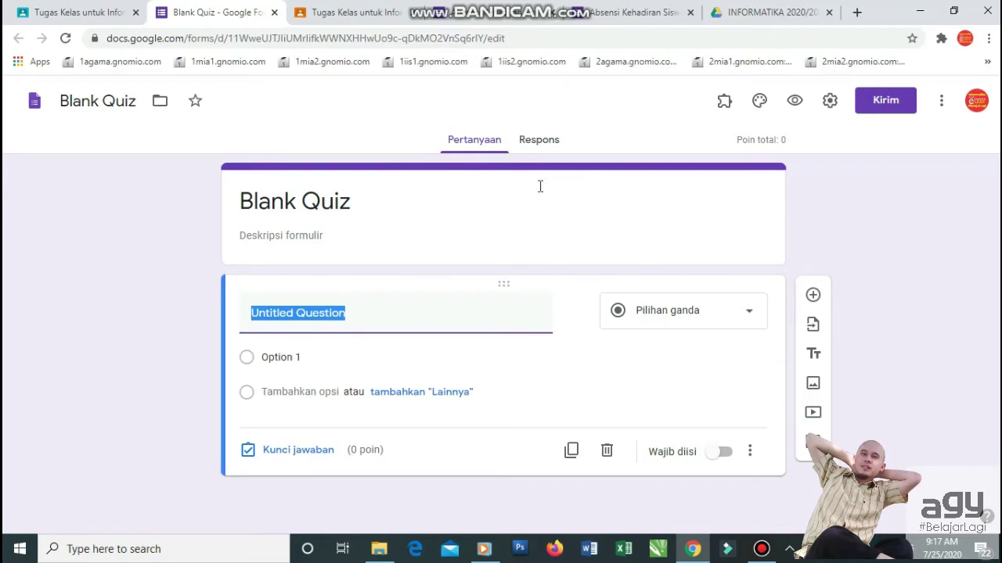
pyautogui.click(273, 12)
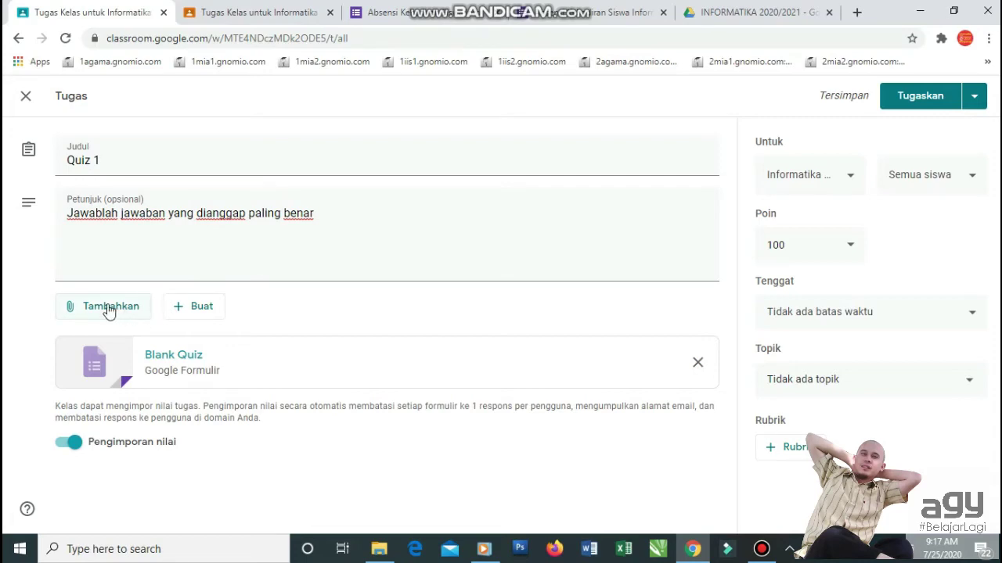
pyautogui.click(697, 363)
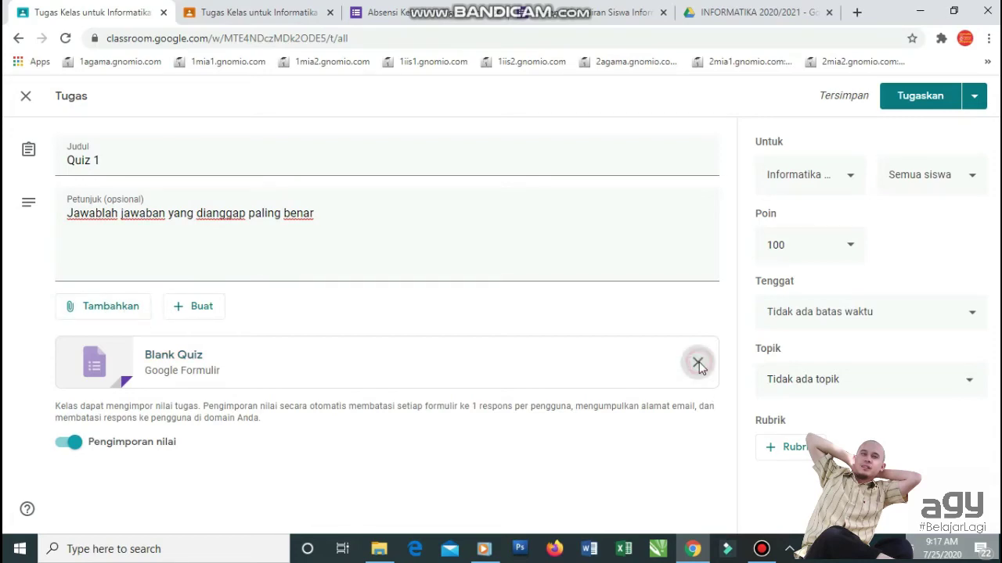
# Attach the "Integrasi Aplikasi Office" form to Quiz 1 from the Informatika folder bearing the teacher's name, inside My Drive's Classroom folder
pyautogui.click(119, 309)
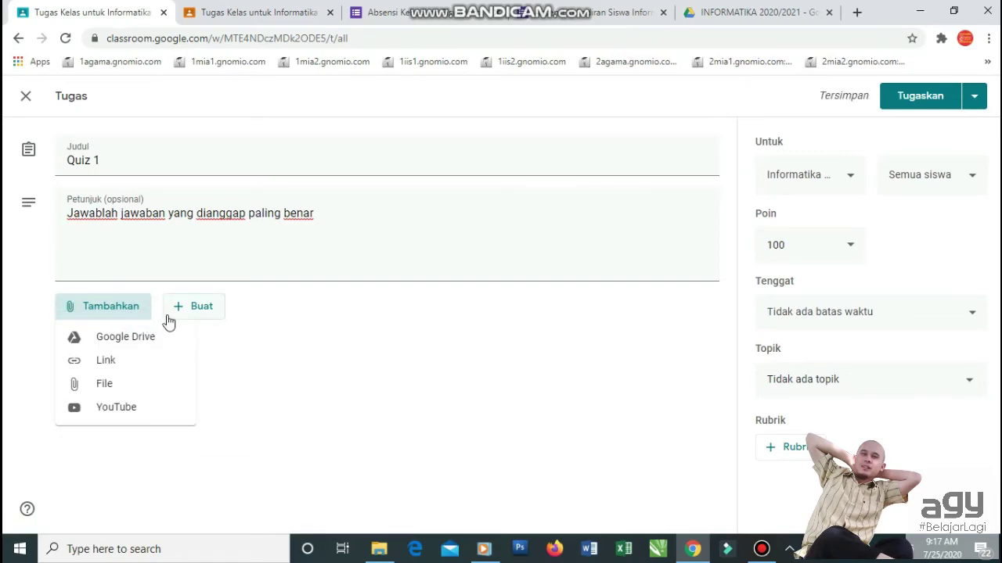
pyautogui.click(110, 345)
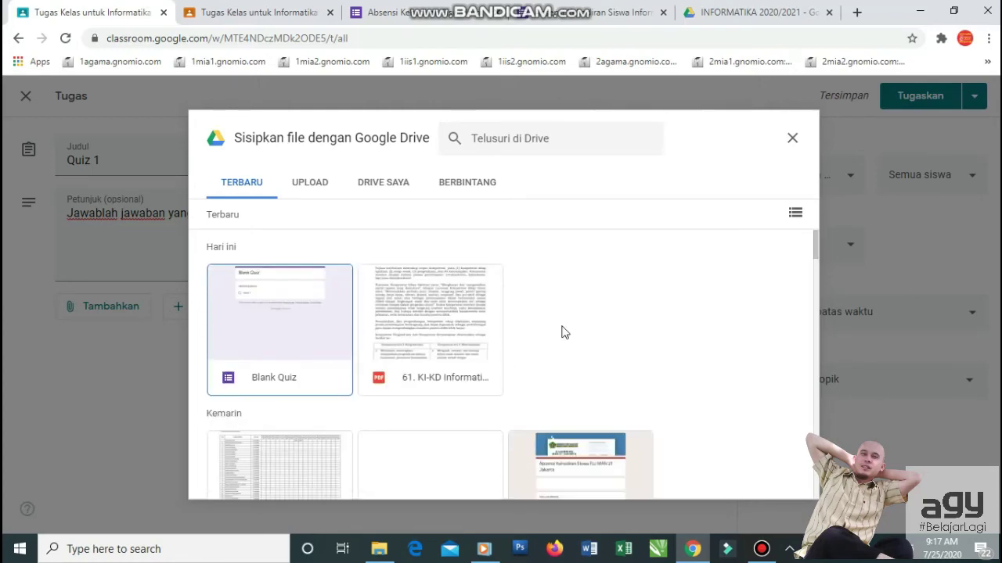
pyautogui.click(762, 548)
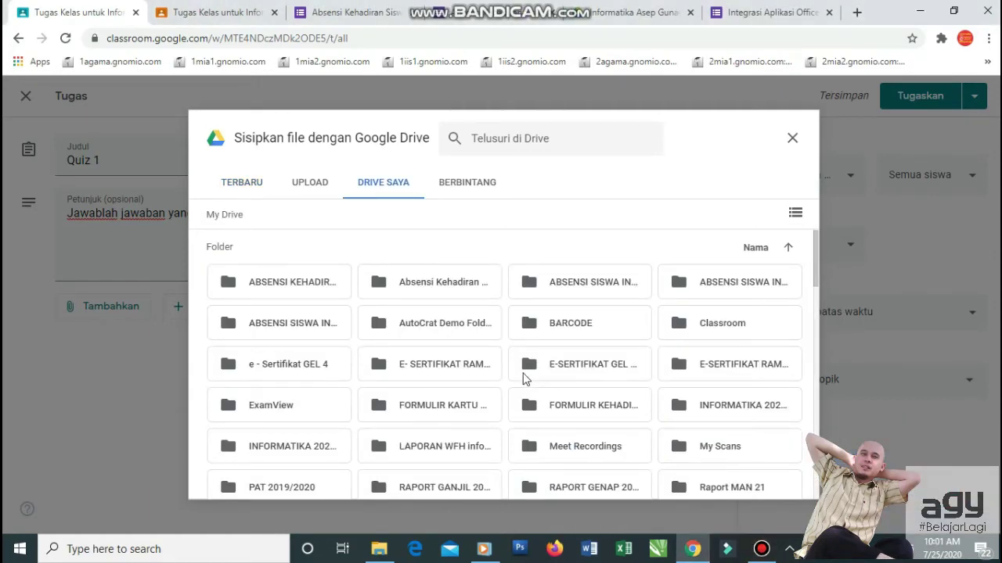
pyautogui.scroll(-2, 486, 381)
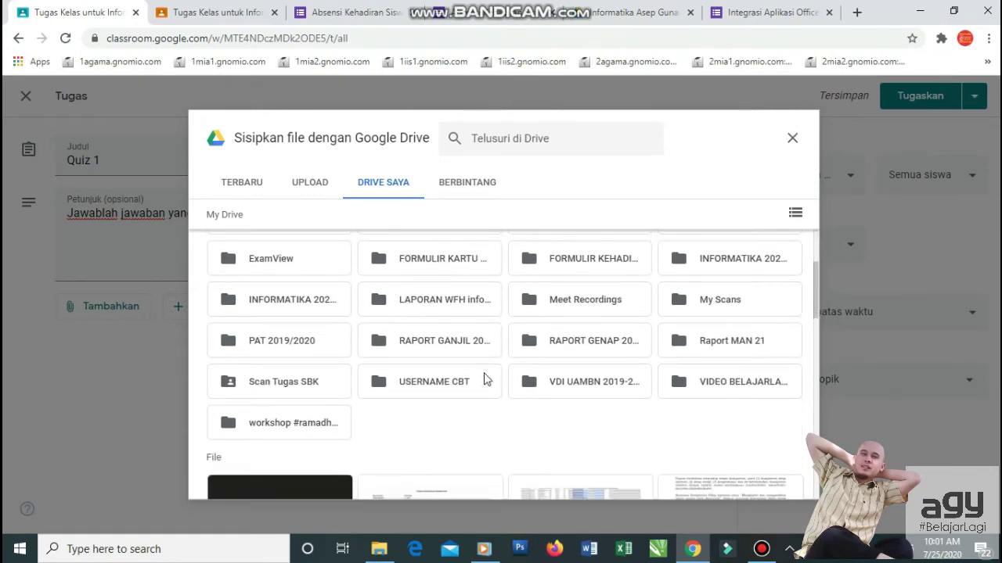
pyautogui.scroll(2, 483, 378)
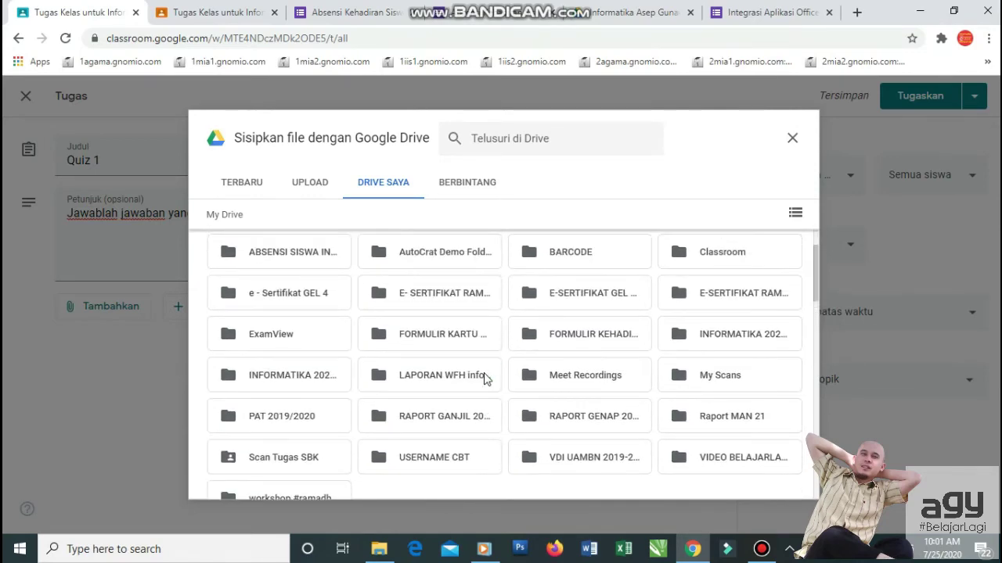
pyautogui.scroll(1, 483, 379)
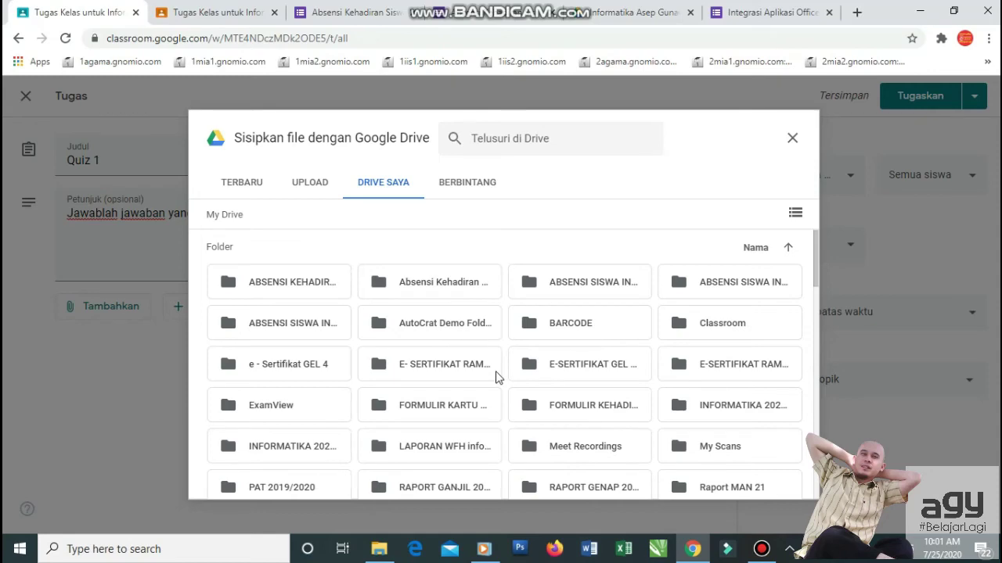
pyautogui.doubleClick(679, 332)
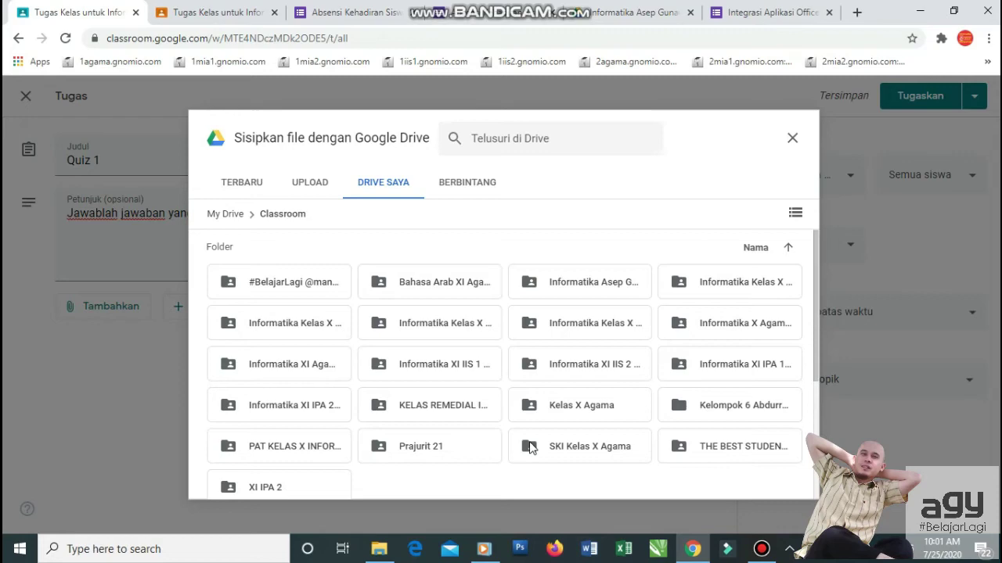
pyautogui.doubleClick(564, 288)
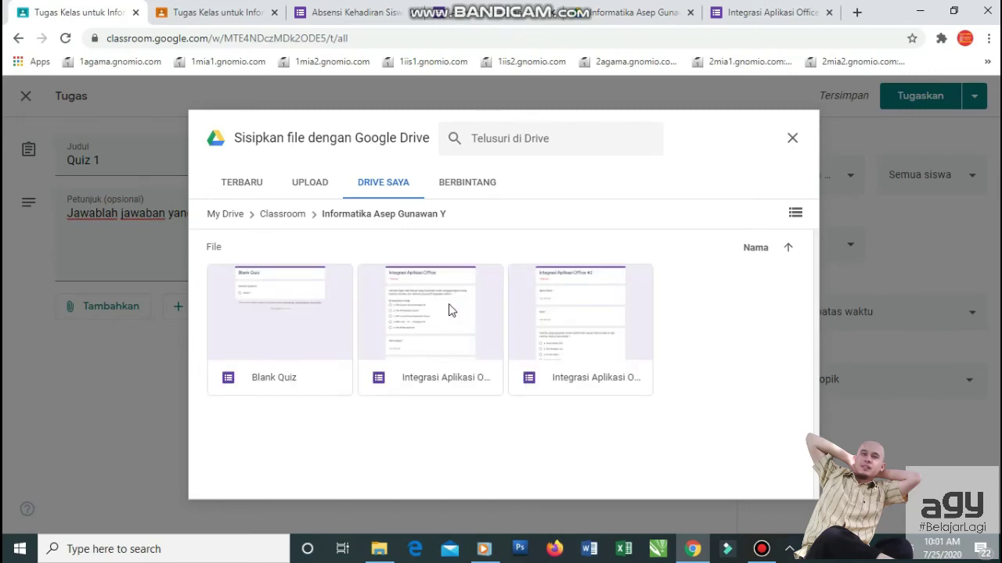
pyautogui.click(437, 308)
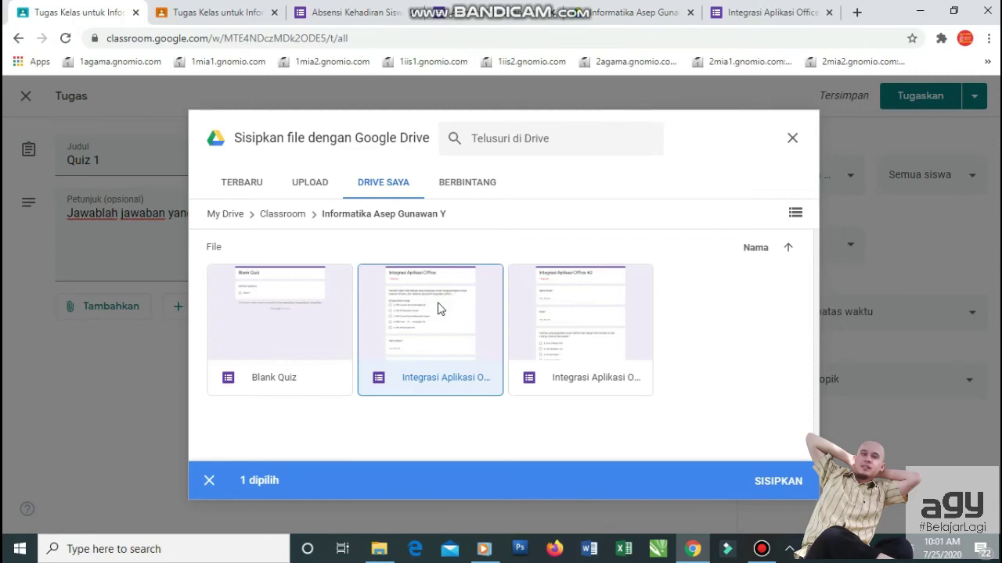
pyautogui.click(775, 485)
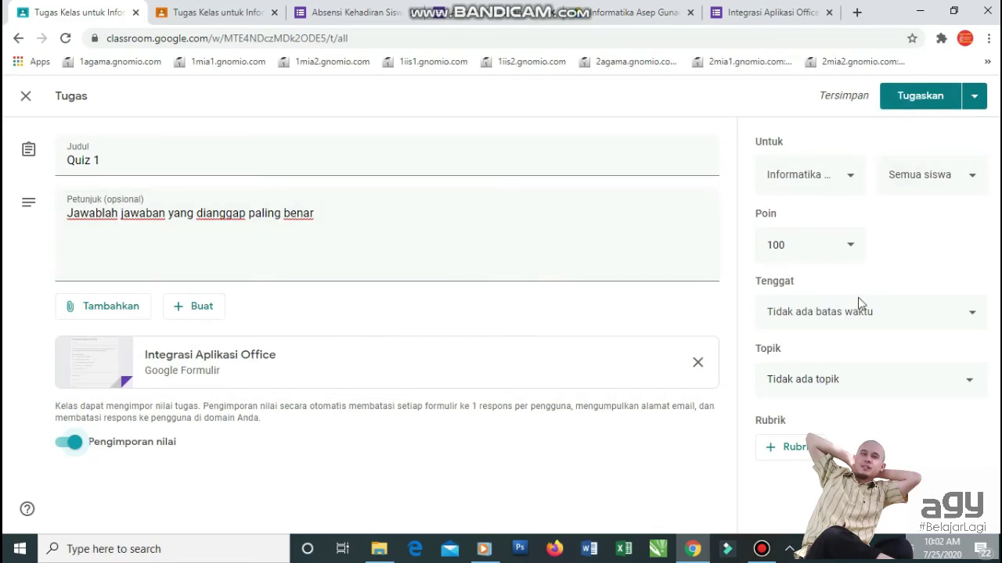
# Put Quiz 1 under the Quiz topic, publish it to the class, and check it in the classwork list
pyautogui.click(807, 381)
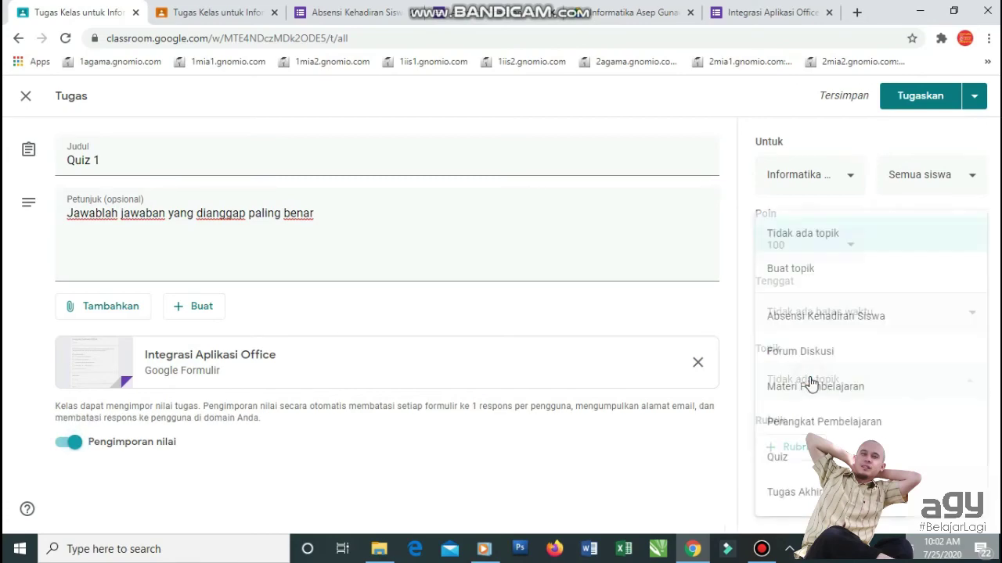
pyautogui.click(782, 460)
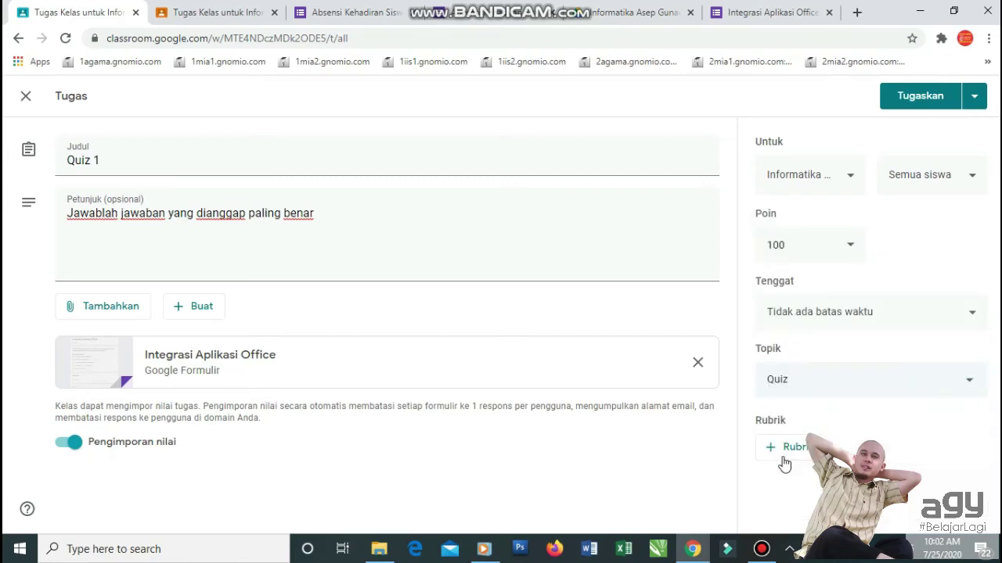
pyautogui.click(916, 103)
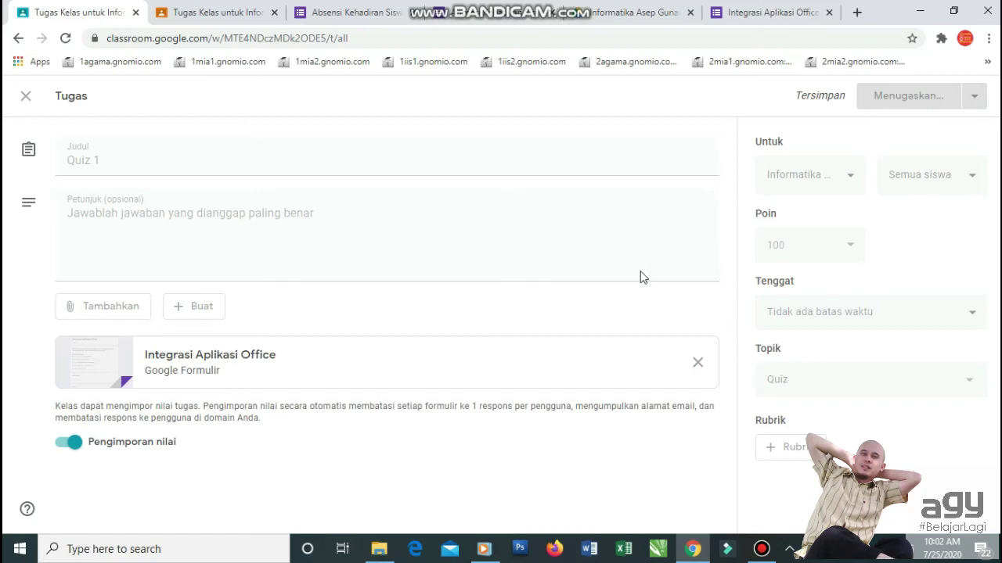
pyautogui.scroll(-5, 452, 351)
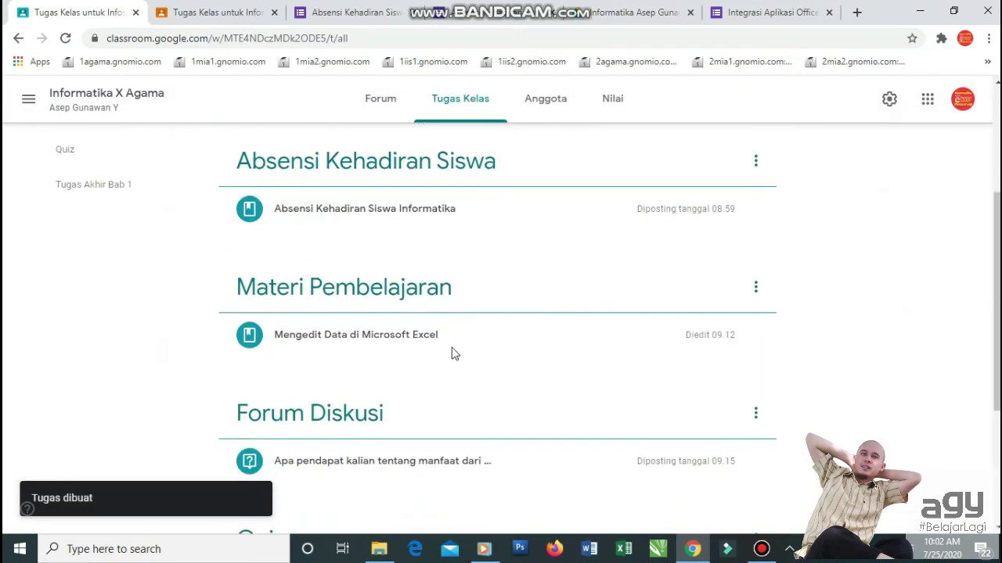
pyautogui.scroll(-1, 333, 364)
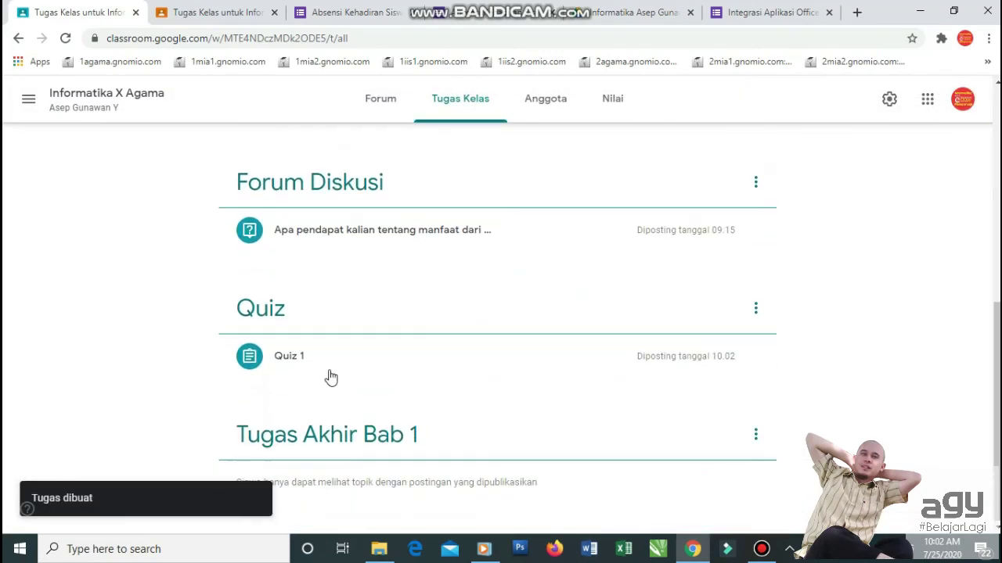